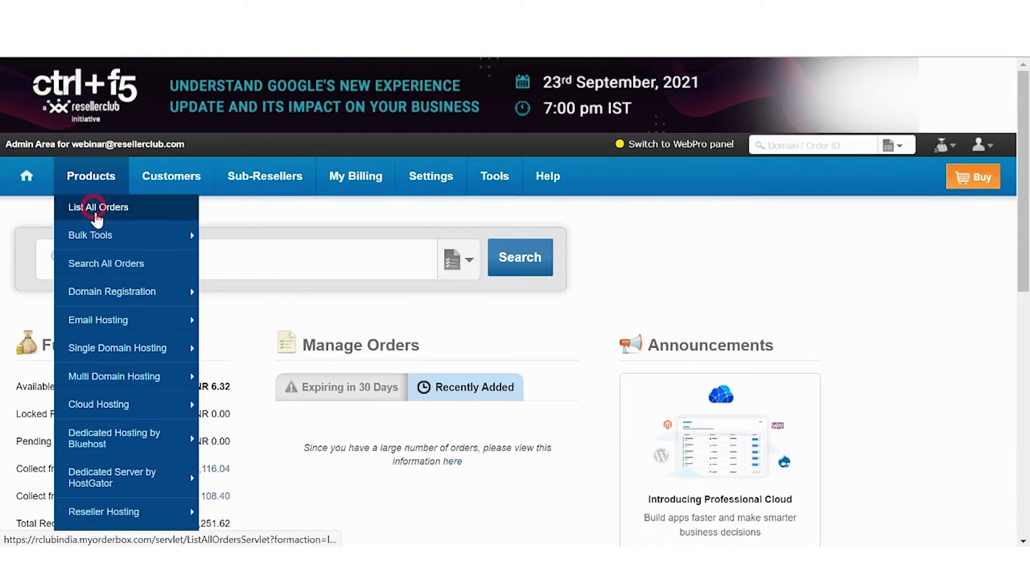
Open the webmail.onlyfordemo.info SSL certificate order from the List All Orders page.
left_click(89, 208)
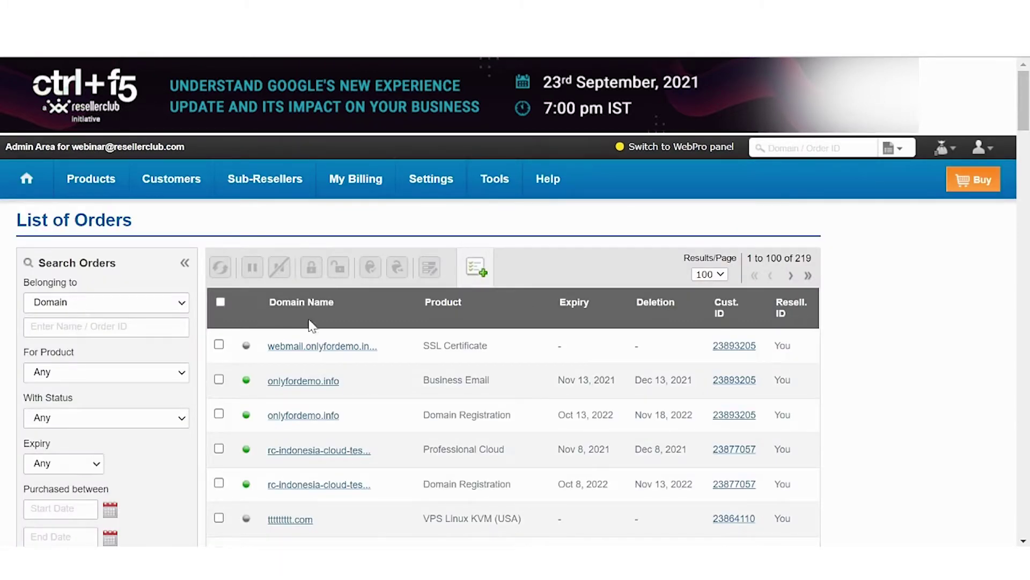
left_click(318, 345)
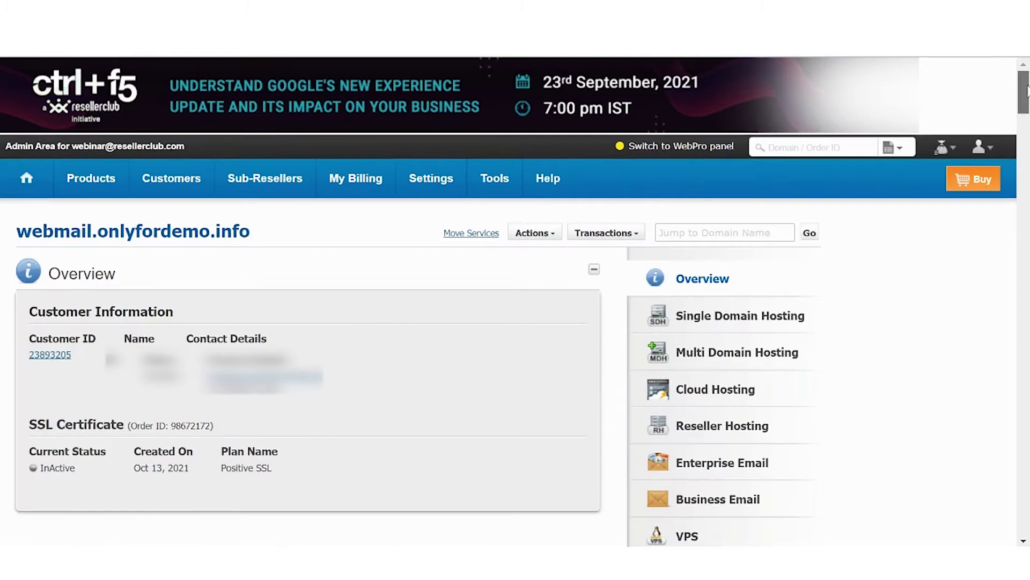
left_click_drag(1026, 90, 1028, 329)
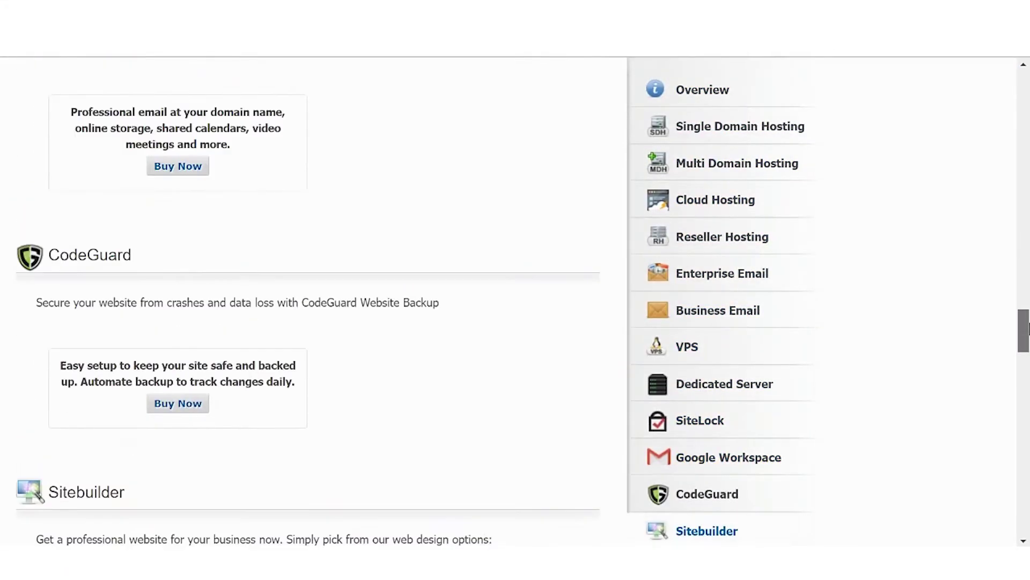
left_click_drag(1024, 327, 1024, 406)
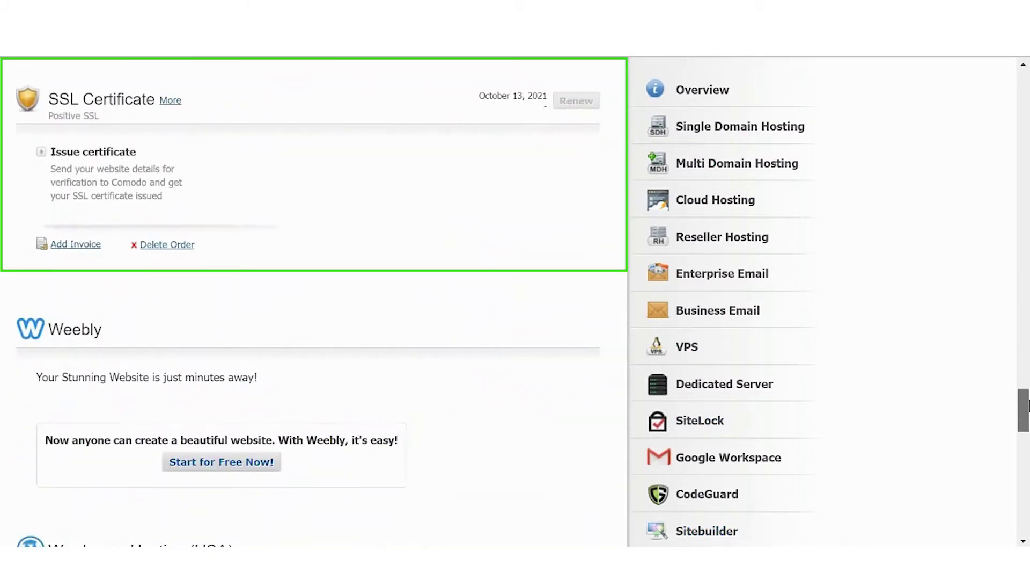
Start certificate issuing and generate the webmail.onlyfordemo.info CSR and private key.
left_click(81, 152)
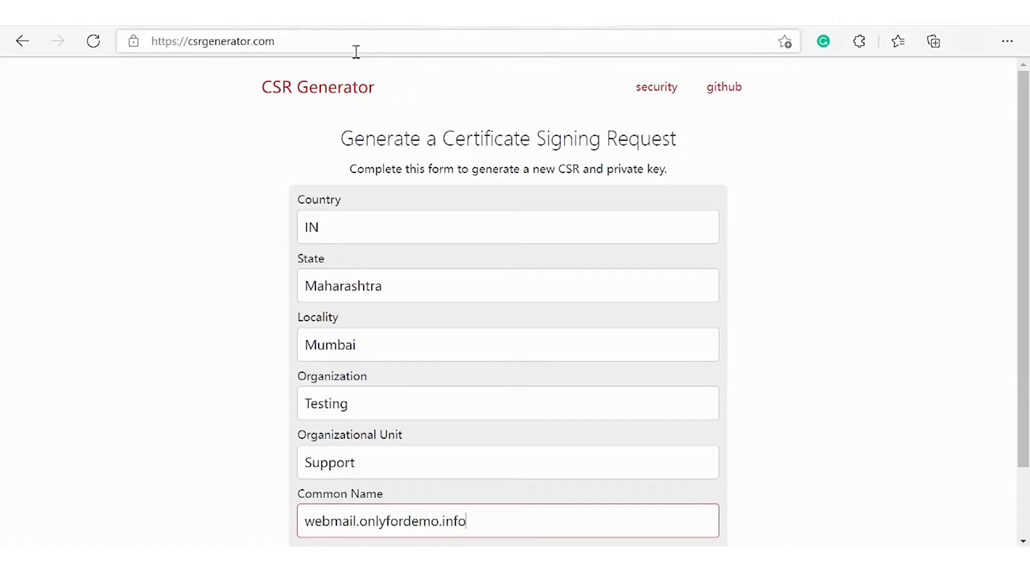
scroll(759, 180, "down", 1)
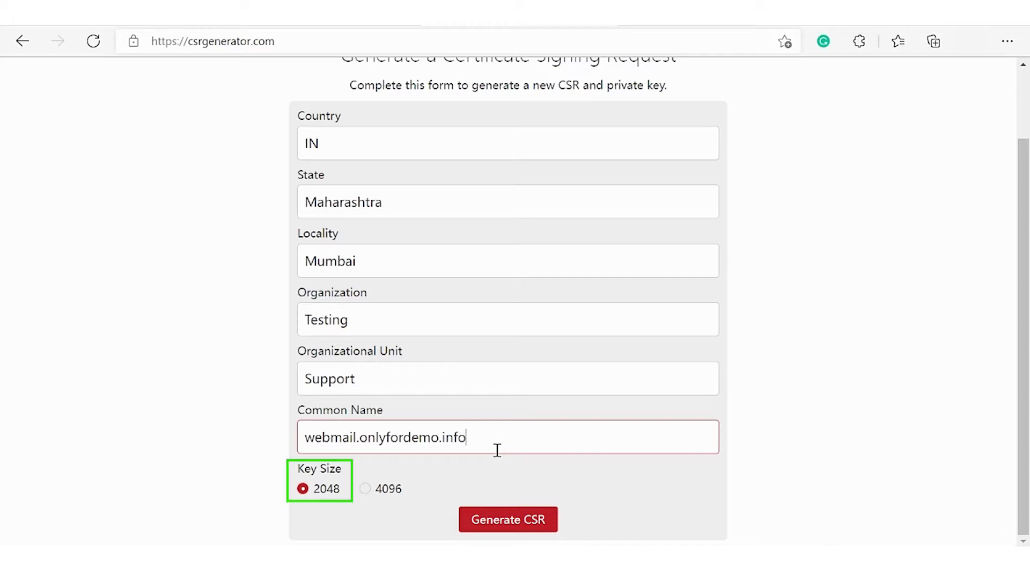
left_click(508, 520)
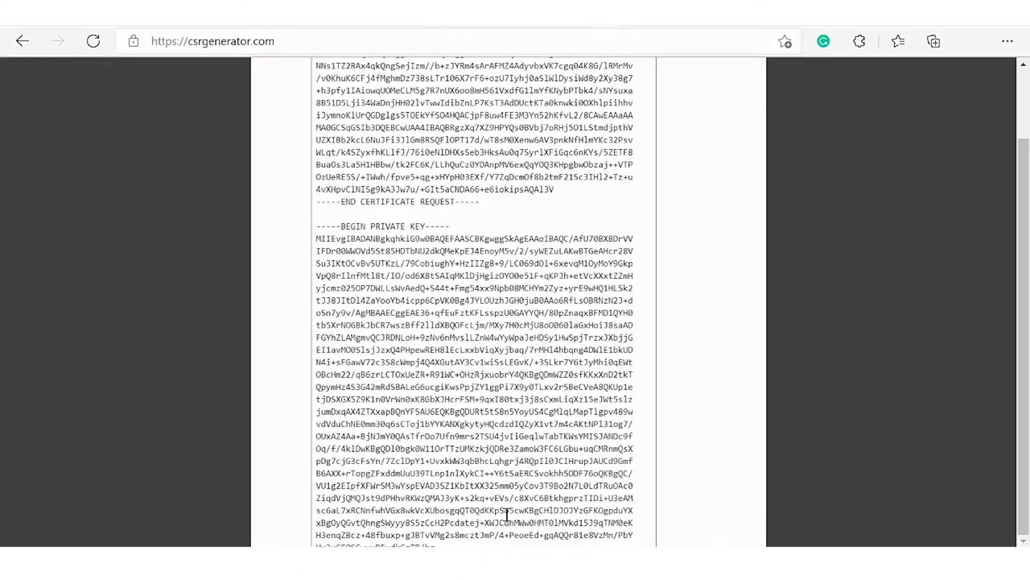
Copy the generated CSR and key into a new Notepad note and highlight the CSR block.
key("ctrl+a")
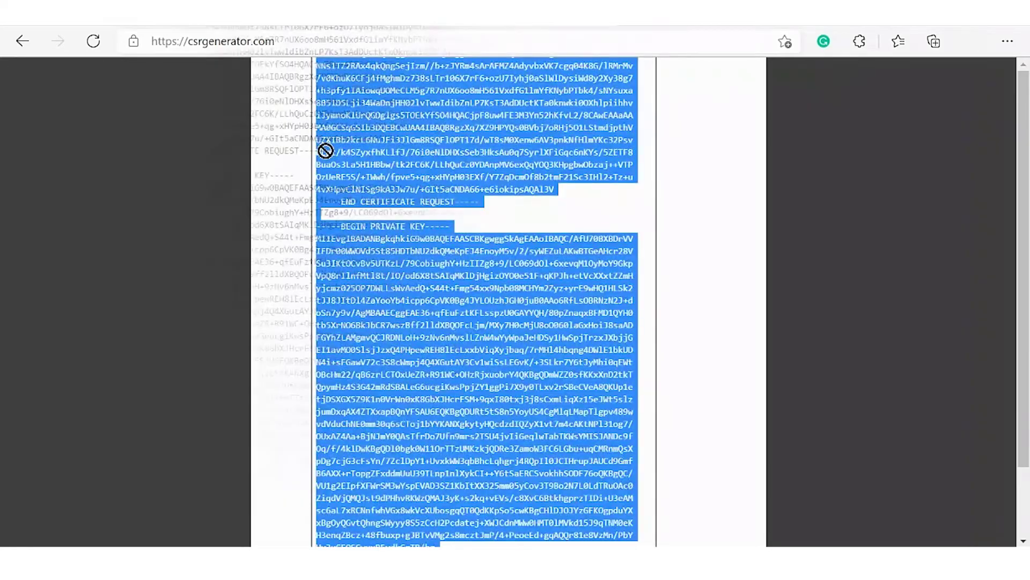
key("ctrl+c")
key("ctrl+v")
scroll(368, 156, "up", 10)
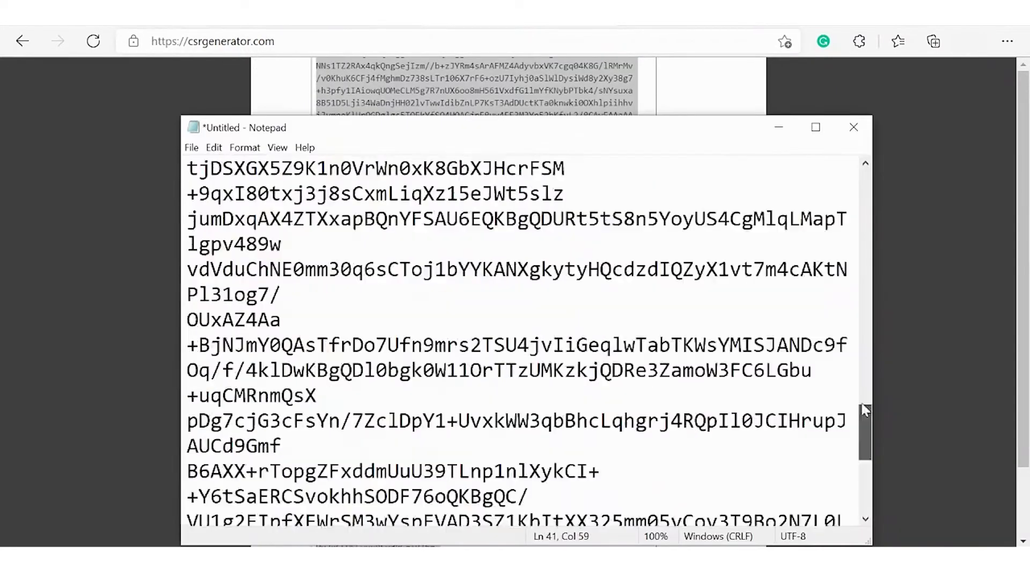
scroll(368, 155, "up", 10)
left_click_drag(188, 167, 621, 505)
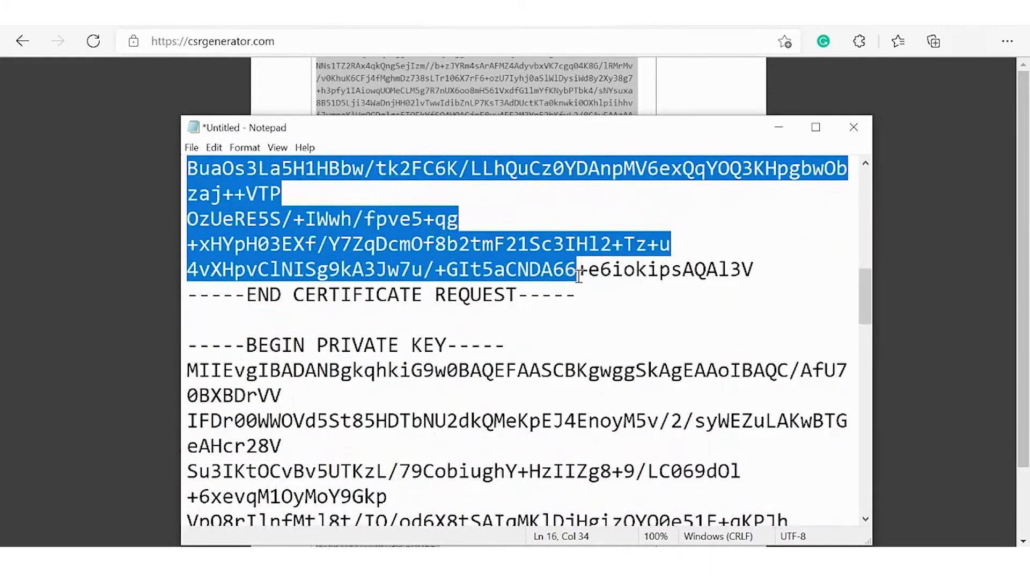
left_click_drag(622, 505, 591, 293)
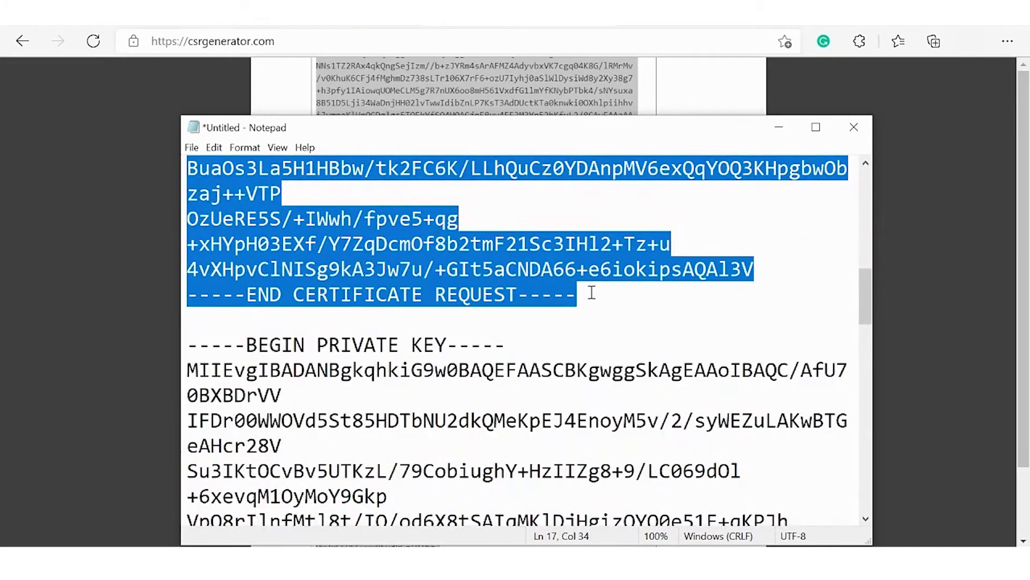
Paste the certificate request into the CSR box and continue to verification.
left_click(778, 128)
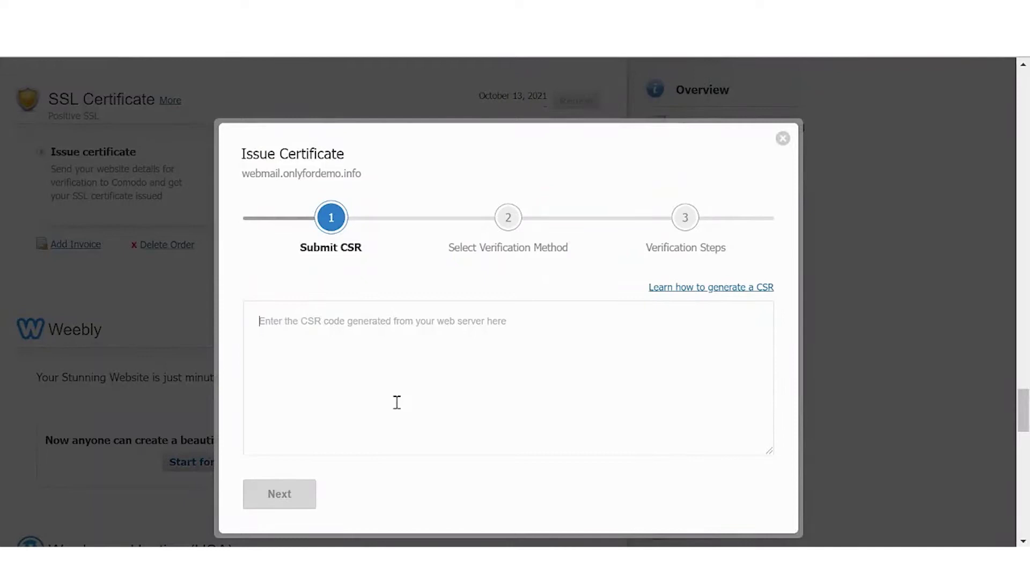
left_click(397, 402)
key("ctrl+v")
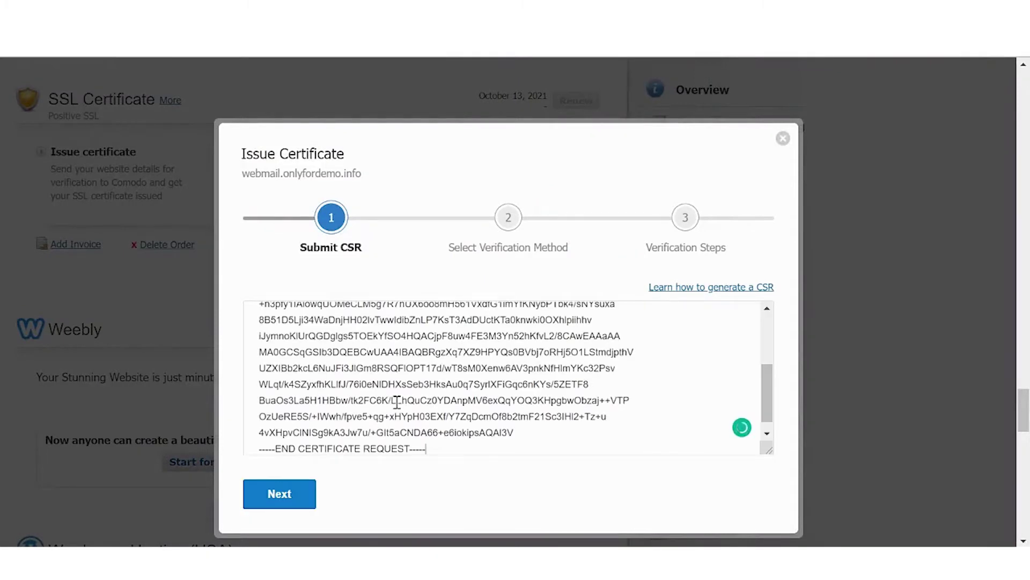
left_click(278, 494)
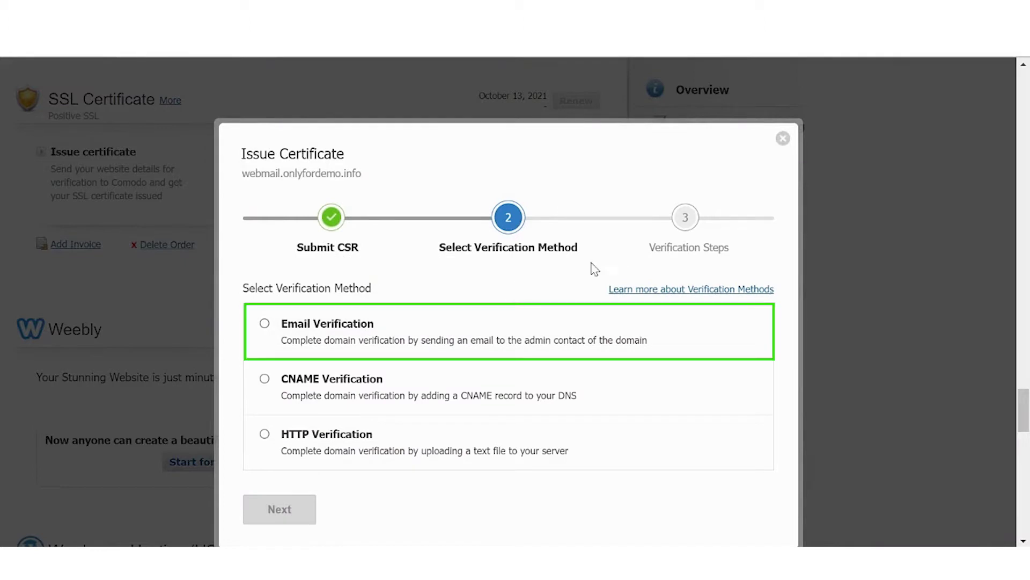
left_click(332, 327)
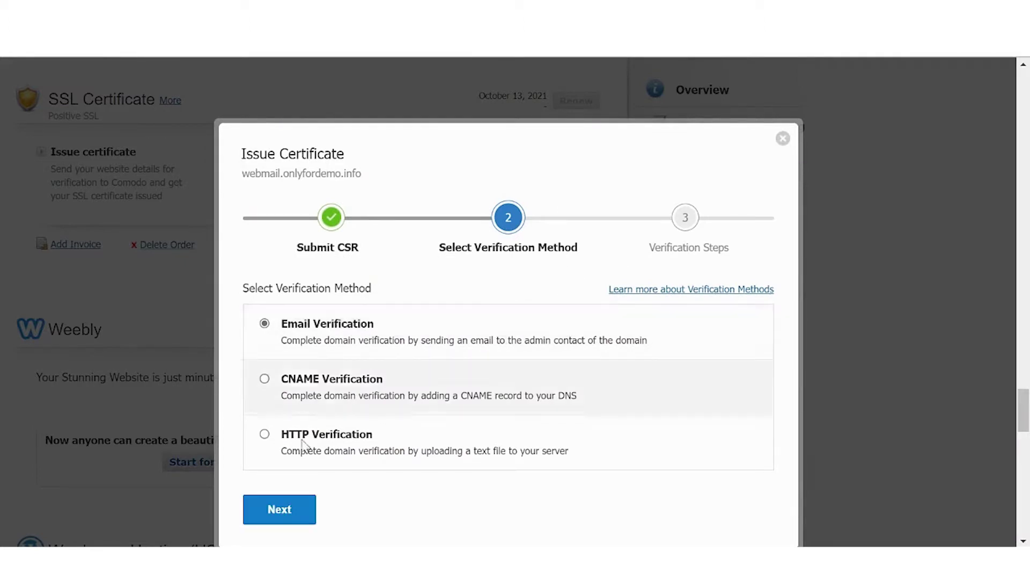
left_click(290, 522)
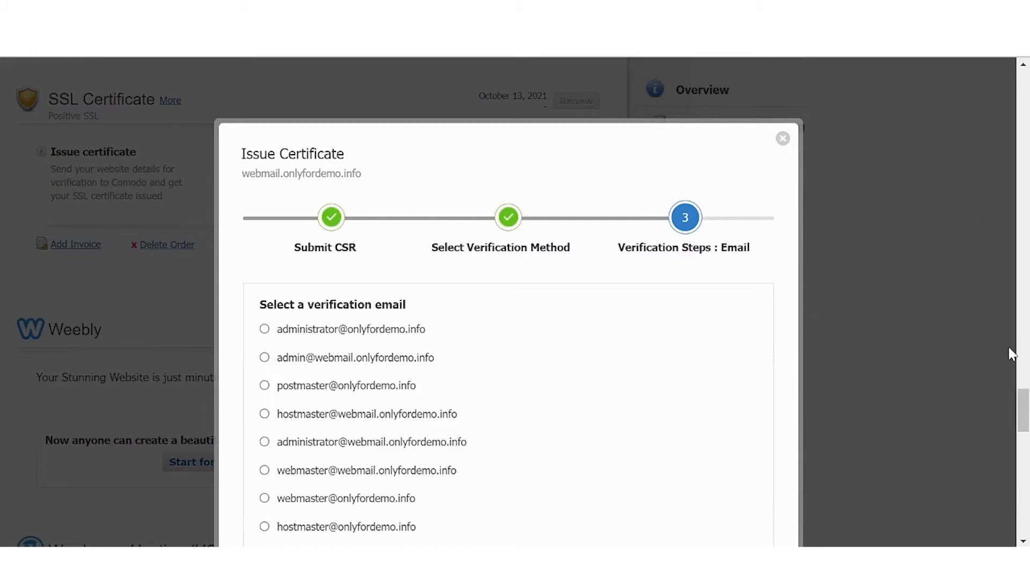
left_click_drag(1025, 398, 1027, 411)
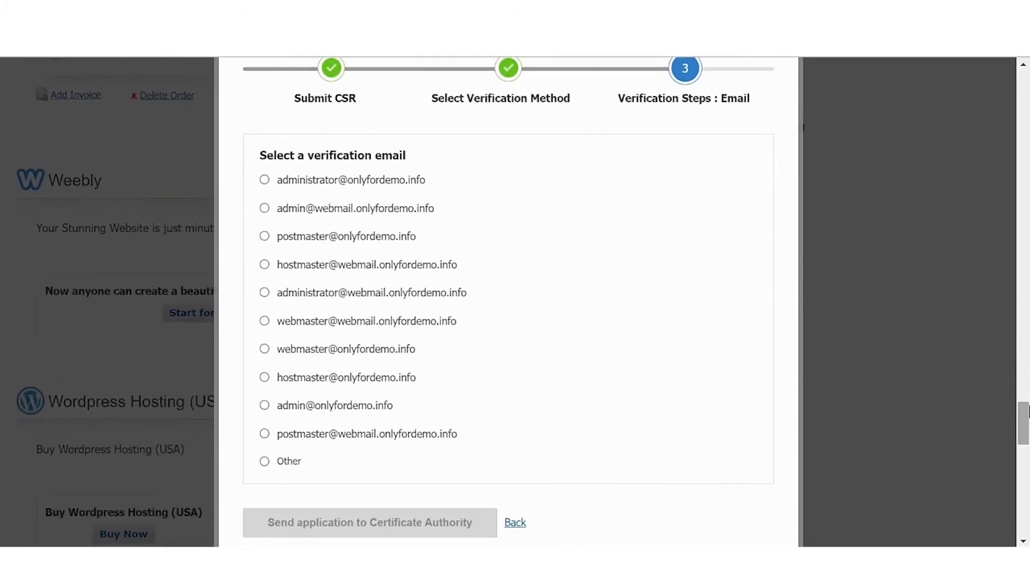
left_click(315, 407)
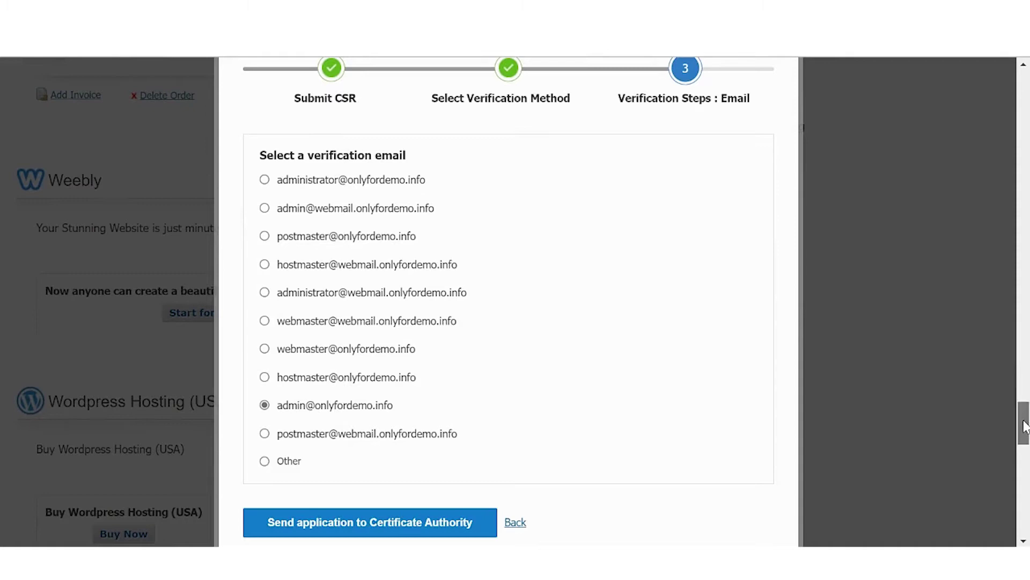
left_click_drag(1026, 426, 1026, 439)
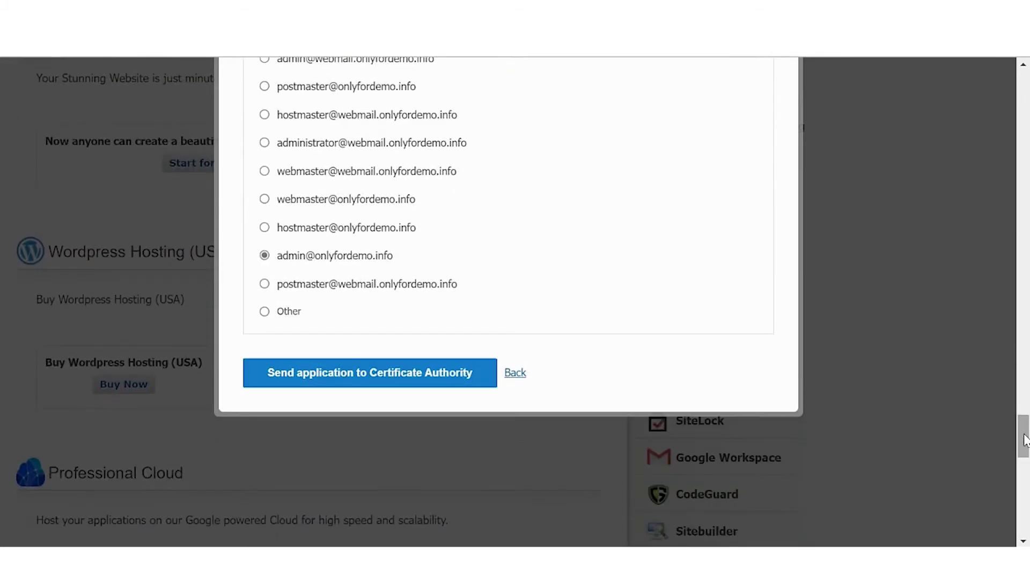
left_click(416, 375)
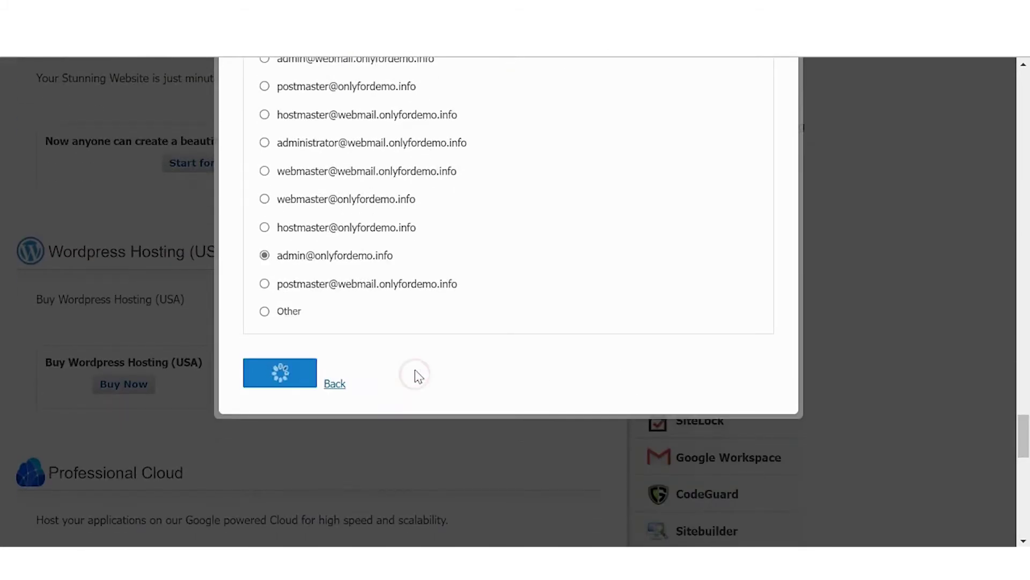
left_click_drag(1026, 451, 1025, 422)
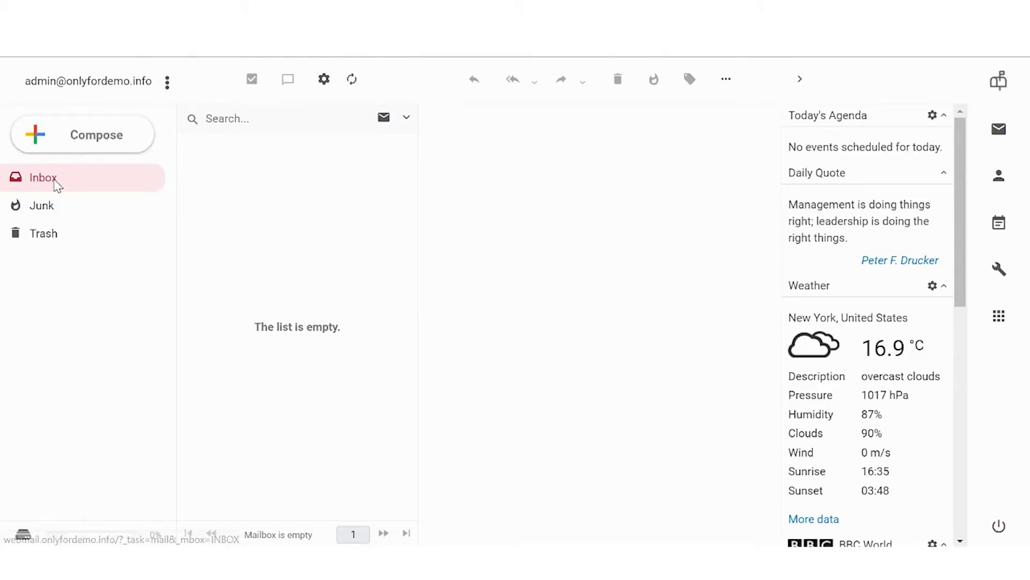
Open Sectigo's Domain Control Validation email, select its validation code, and follow the 'here' link.
left_click(56, 184)
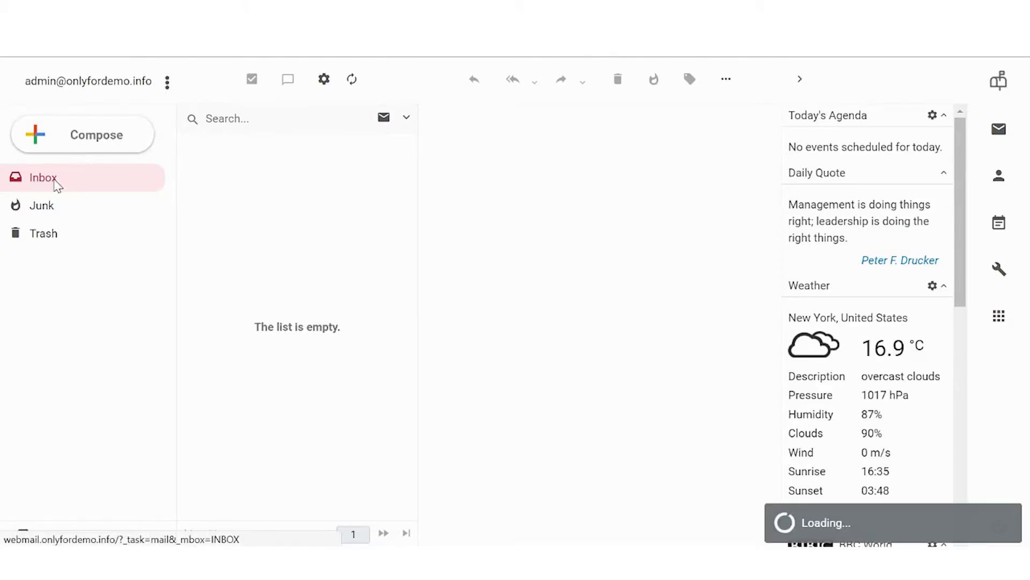
left_click(264, 167)
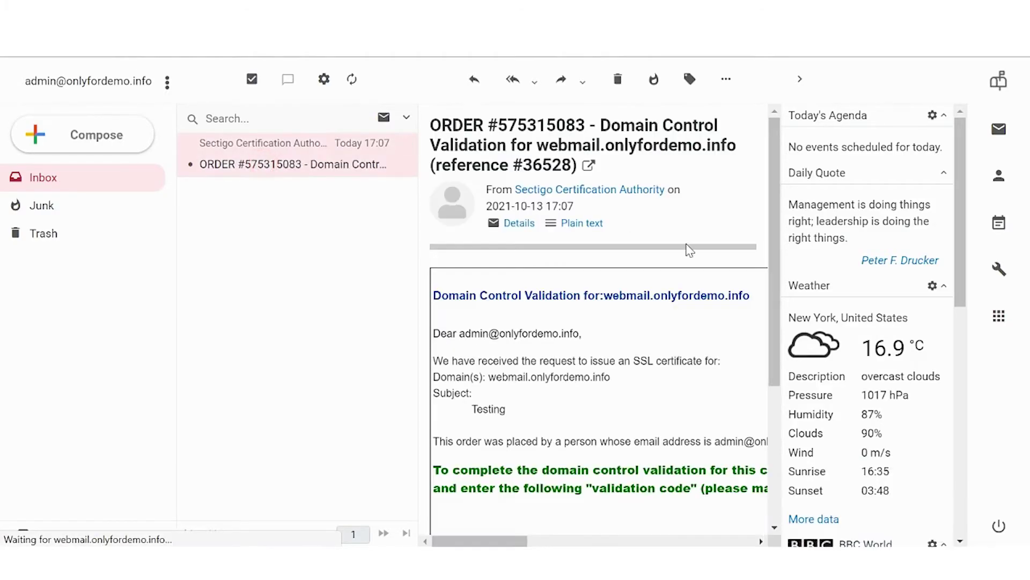
scroll(685, 246, "down", 2)
scroll(686, 247, "down", 3)
mouse_move(499, 541)
left_mouse_down()
mouse_move(557, 544)
mouse_move(612, 346)
left_mouse_up()
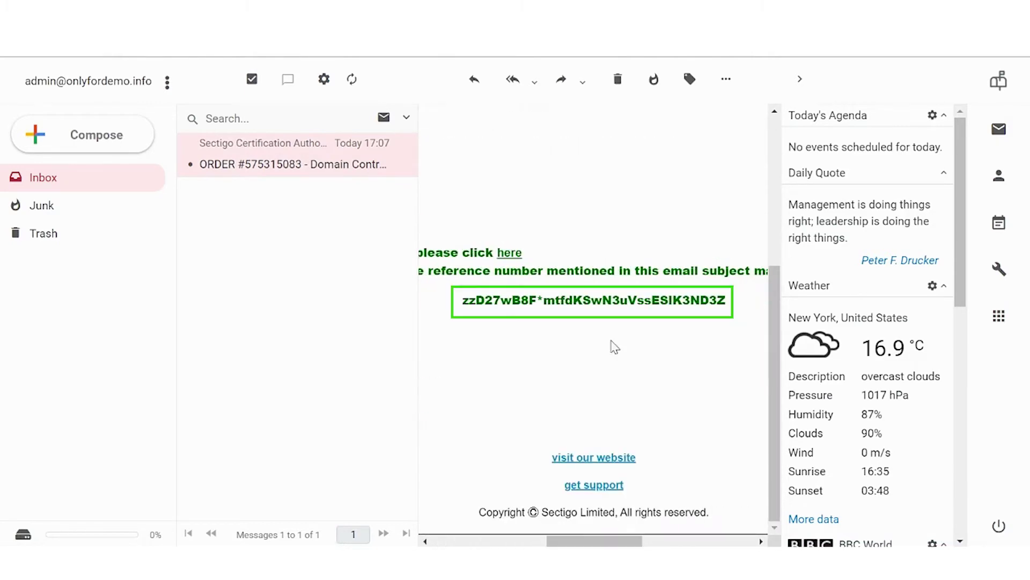
triple_click(643, 300)
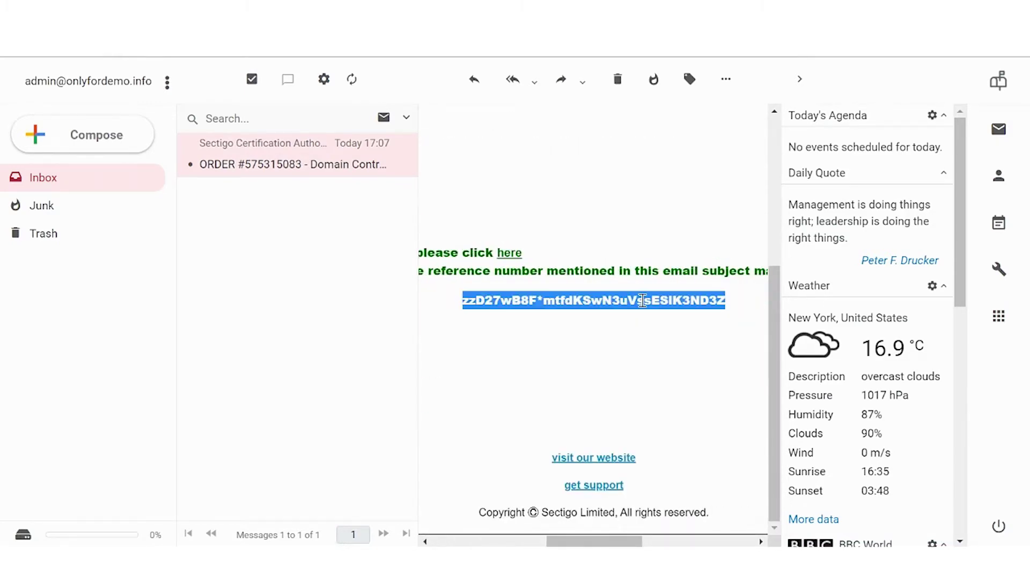
left_click(512, 254)
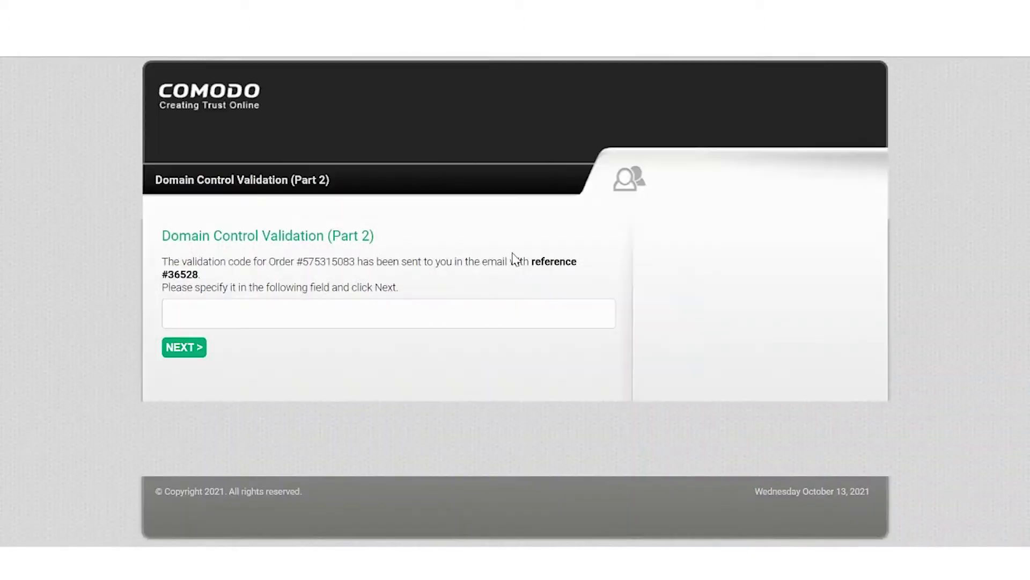
Paste the emailed validation code into the Comodo form and submit it.
left_click(275, 326)
key("ctrl+v")
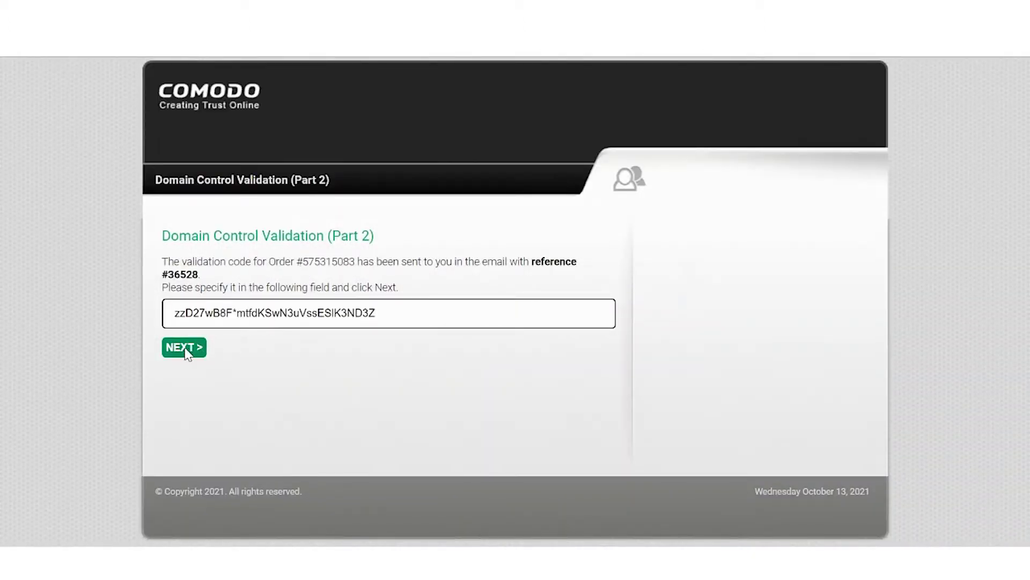
left_click(182, 349)
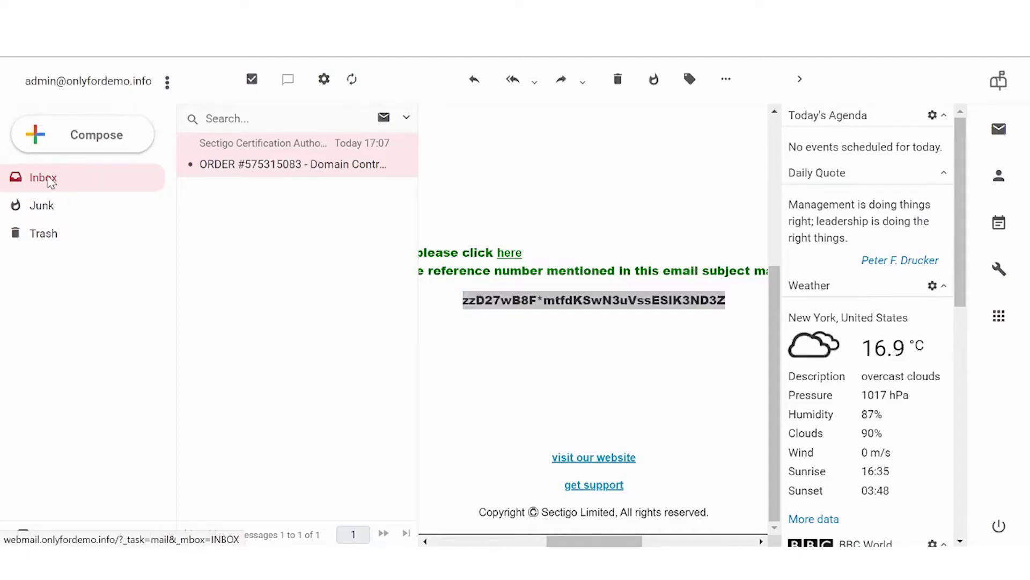
Refresh the Inbox, open the PositiveSSL certificate email, and download and open its zip.
left_click(48, 179)
left_click(352, 79)
left_click(286, 207)
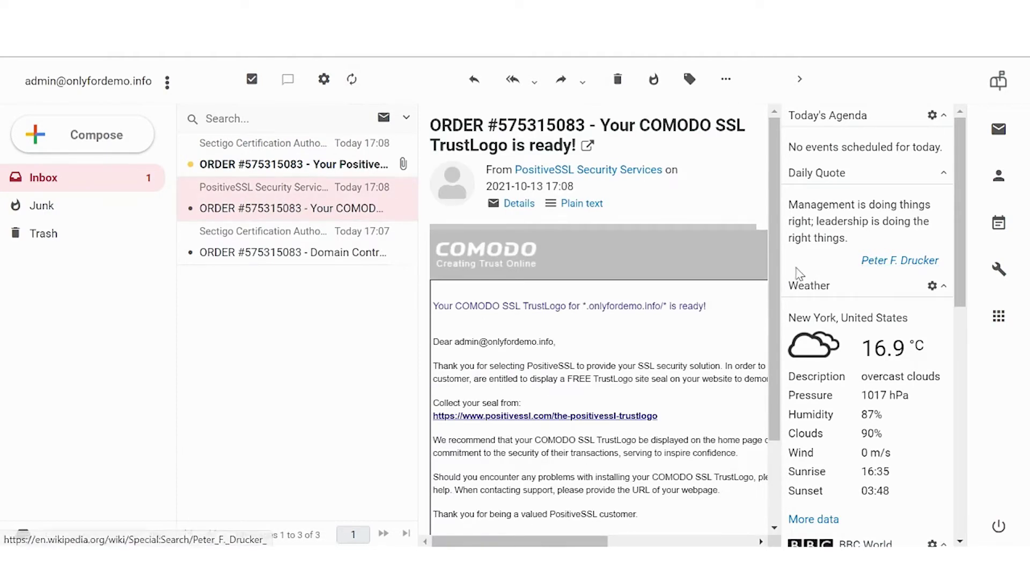
scroll(785, 290, "down", 3)
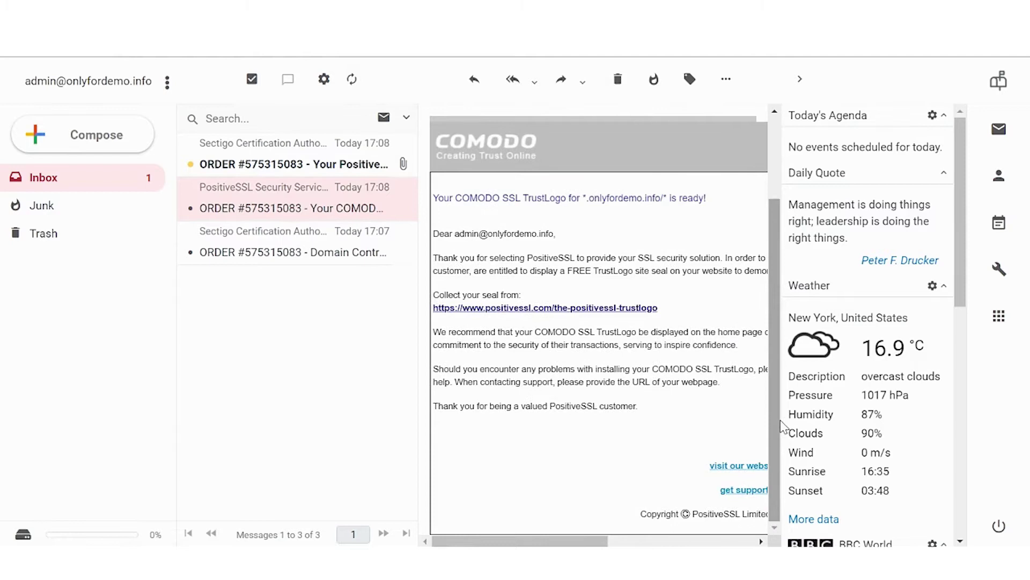
left_click(403, 165)
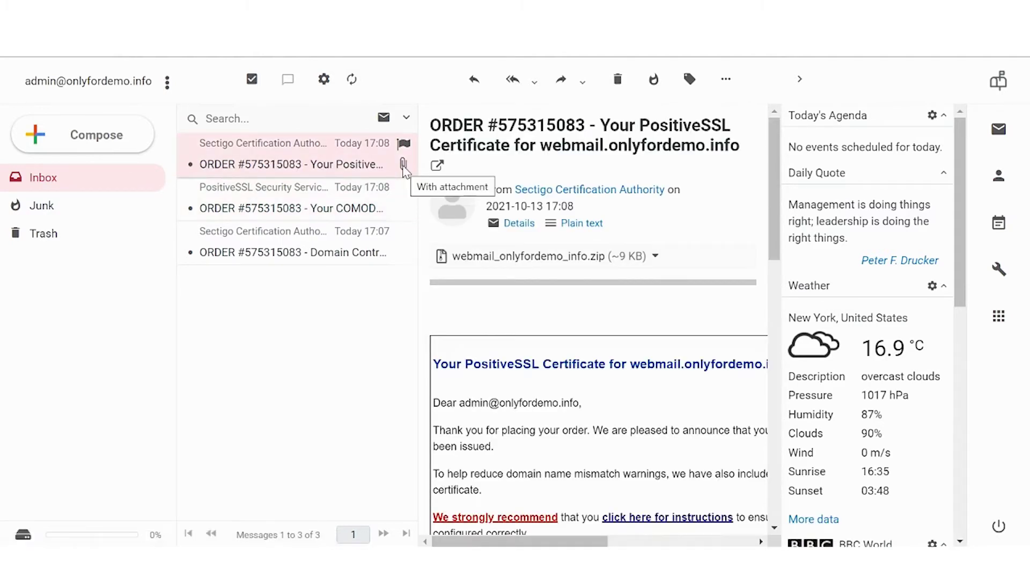
left_click(655, 256)
left_click(593, 276)
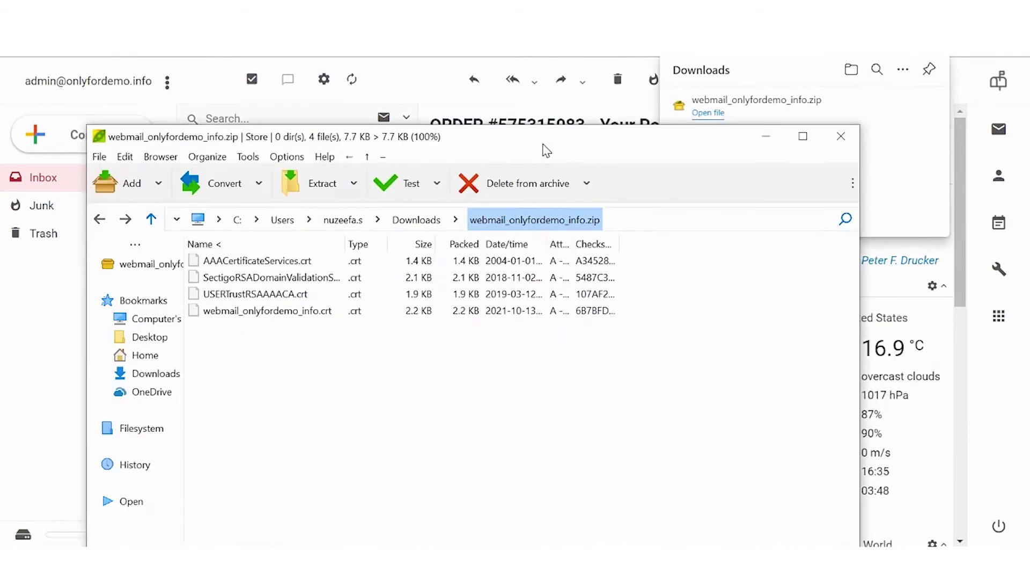
Preview webmail_onlyfordemo_info.crt in Notepad, select all its text, then close the preview.
left_click(296, 318)
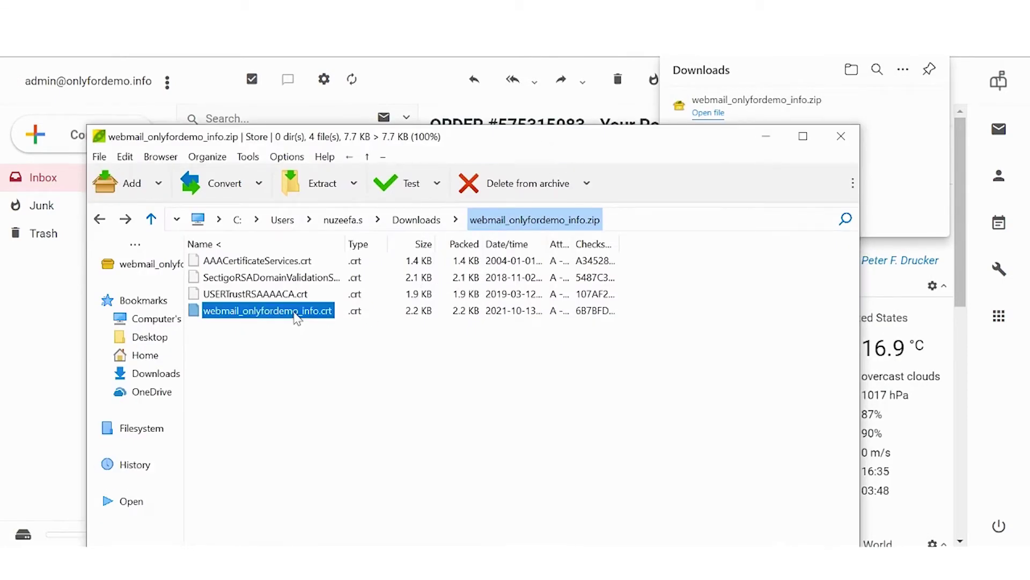
right_click(313, 317)
mouse_move(367, 452)
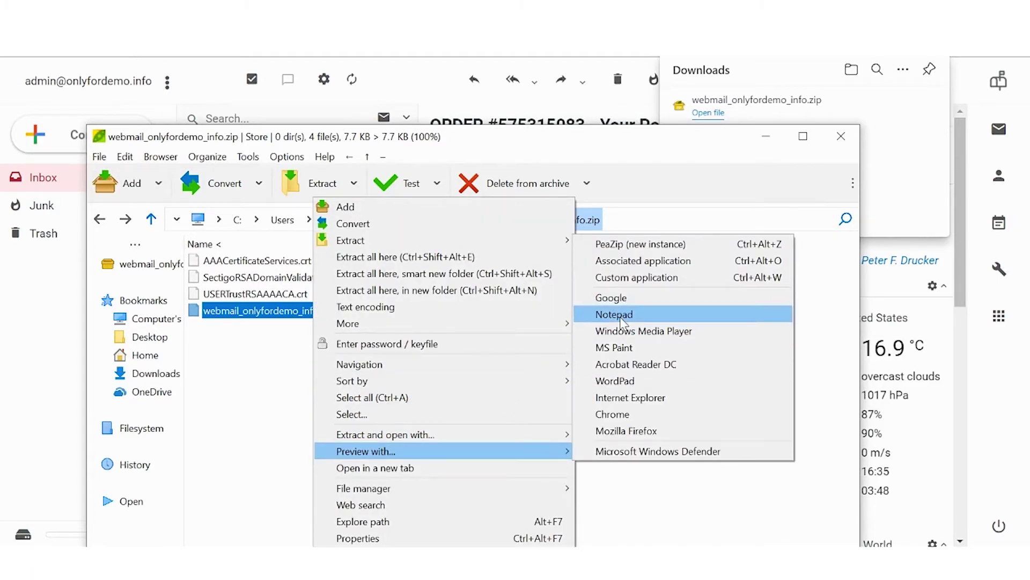
left_click(620, 317)
left_click_drag(575, 179, 475, 121)
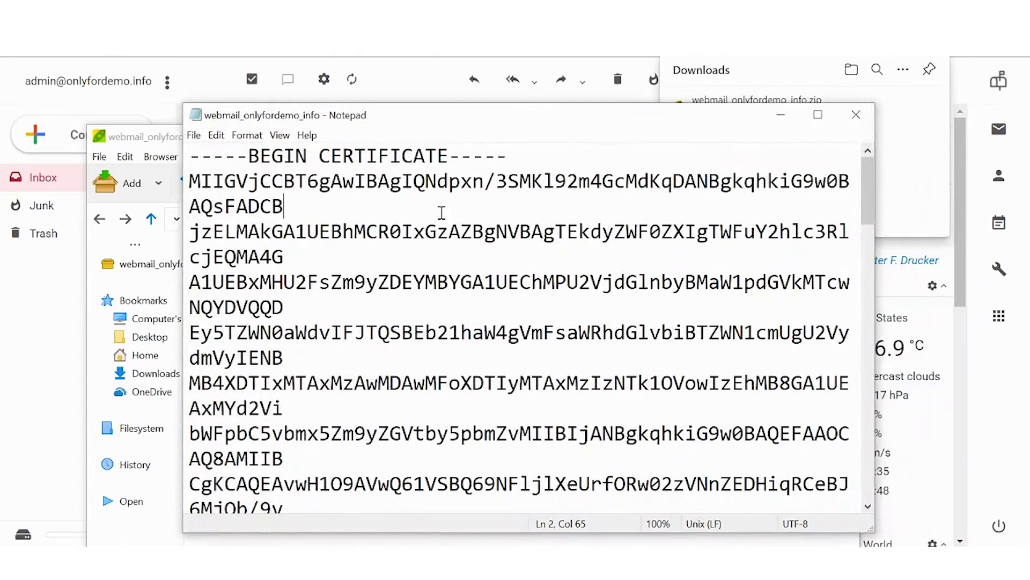
key("ctrl+a")
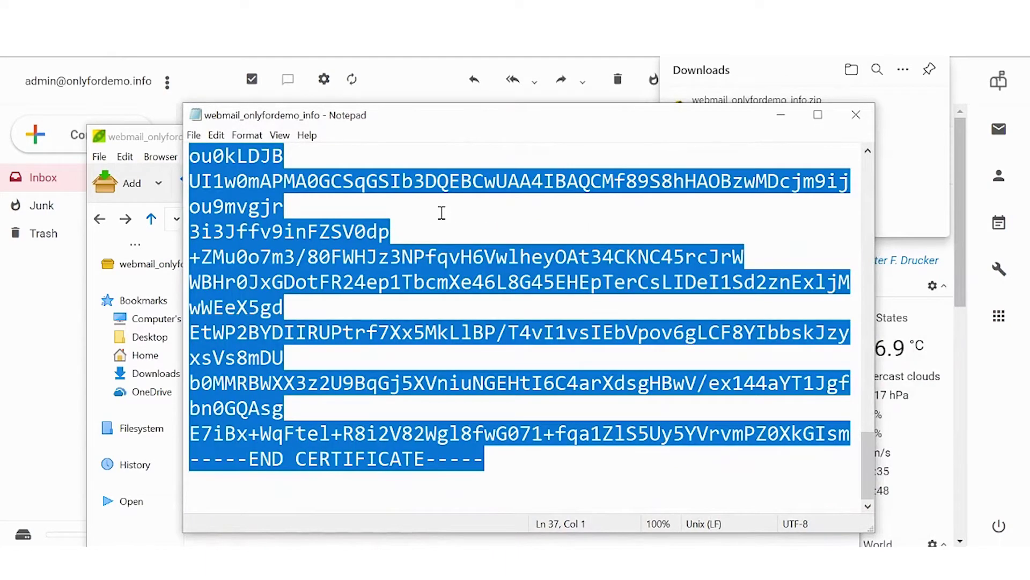
left_click(856, 115)
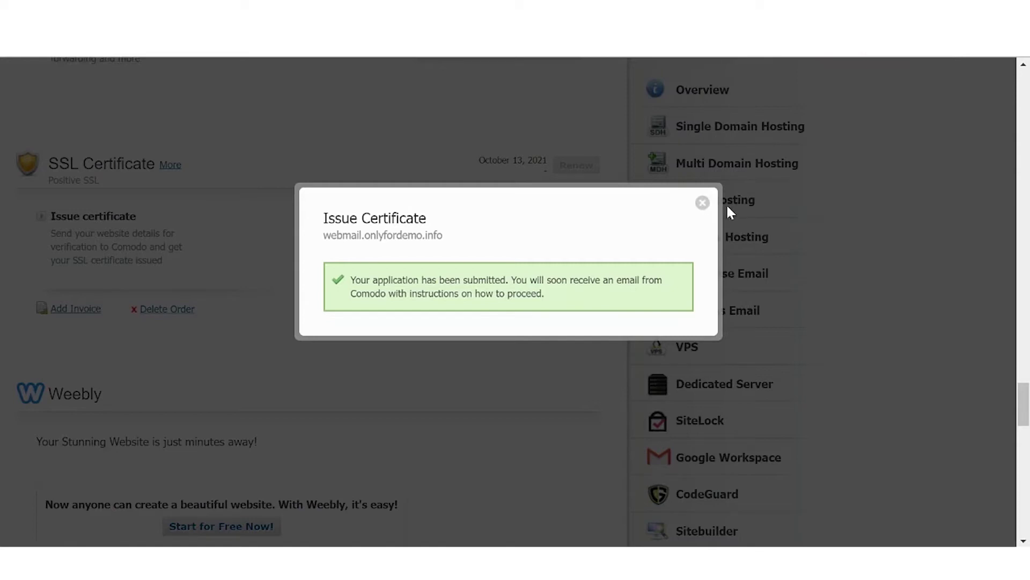
Dismiss the submission notice and open Manage Email Account(s) for the onlyfordemo.info Business Email order.
left_click(709, 204)
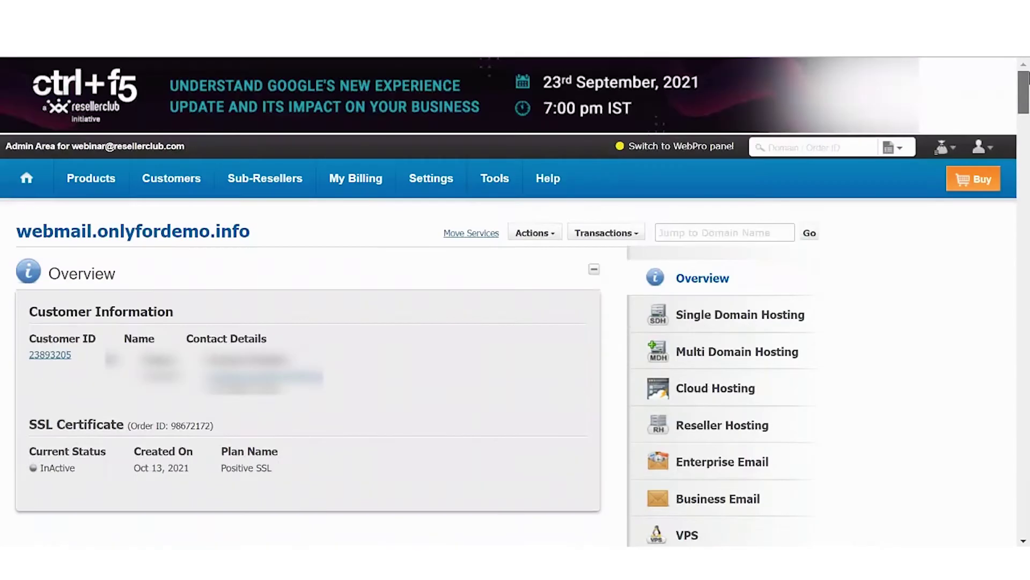
mouse_move(92, 178)
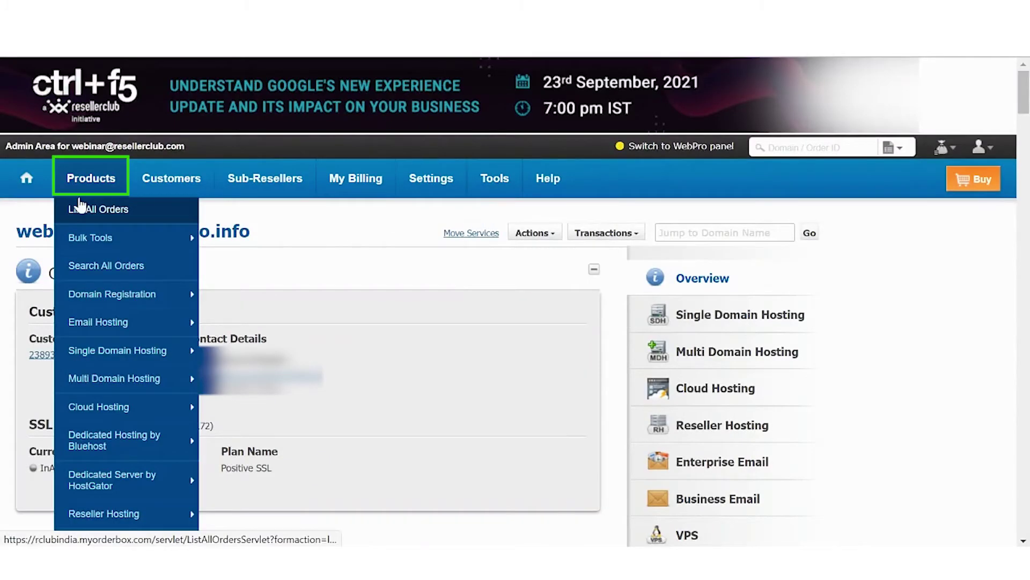
left_click(90, 212)
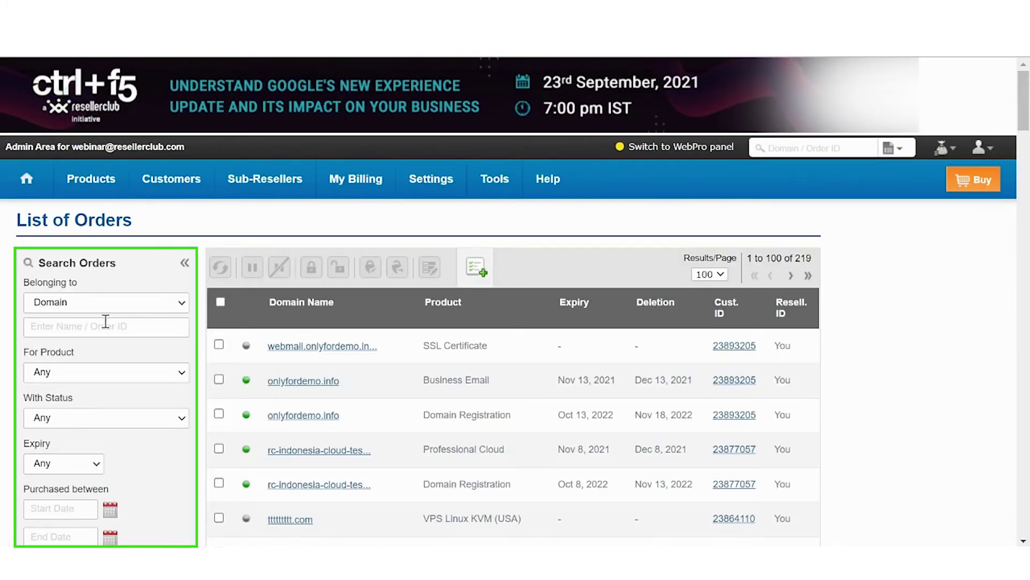
left_click(106, 325)
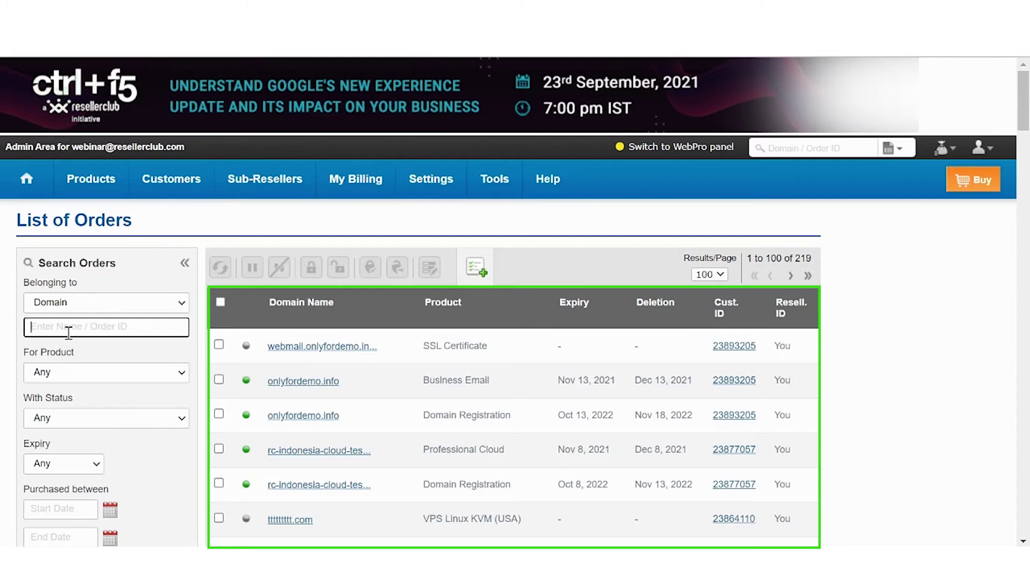
left_click(302, 385)
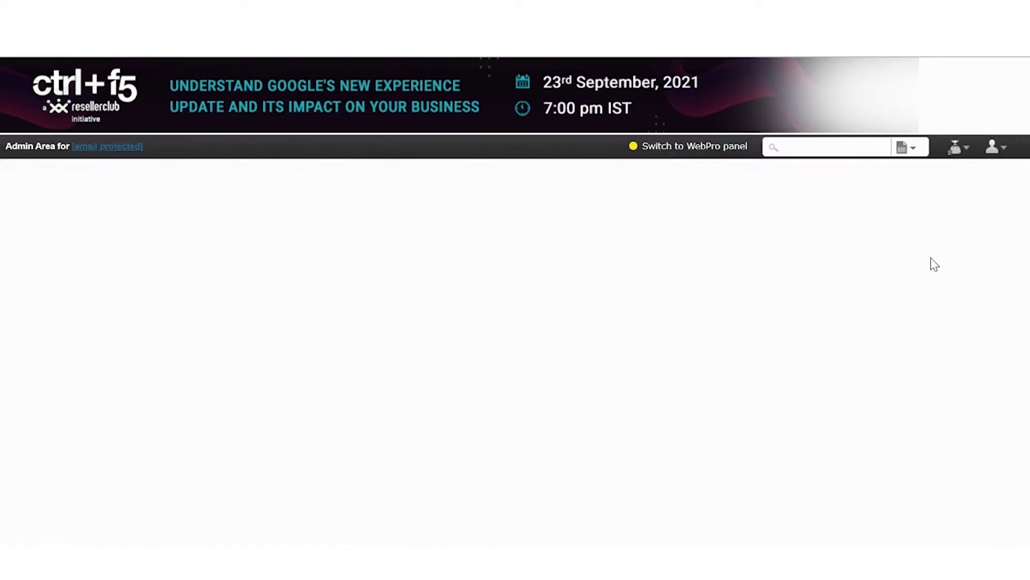
left_click_drag(1026, 81, 1026, 270)
left_click(717, 347)
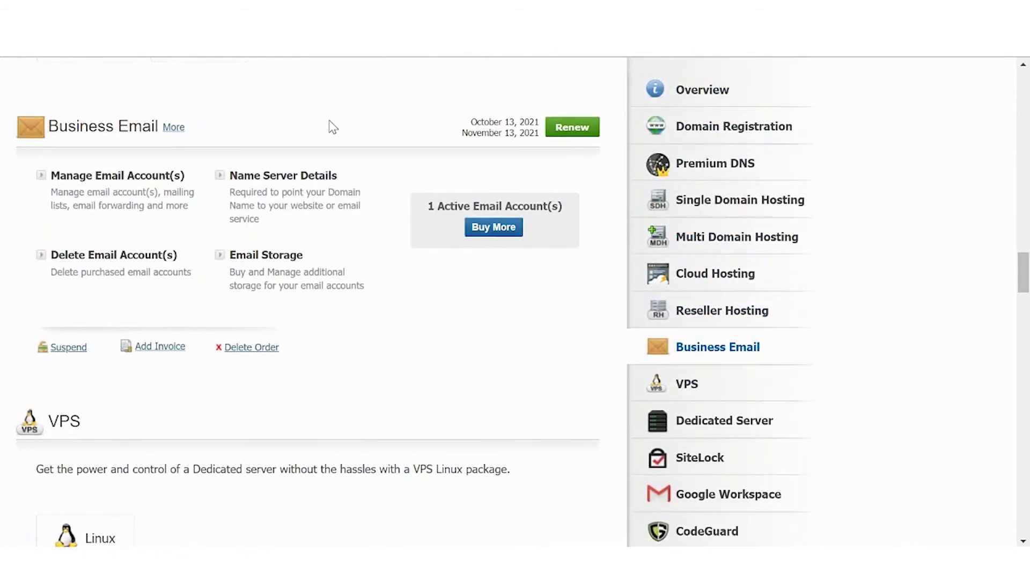
left_click(137, 181)
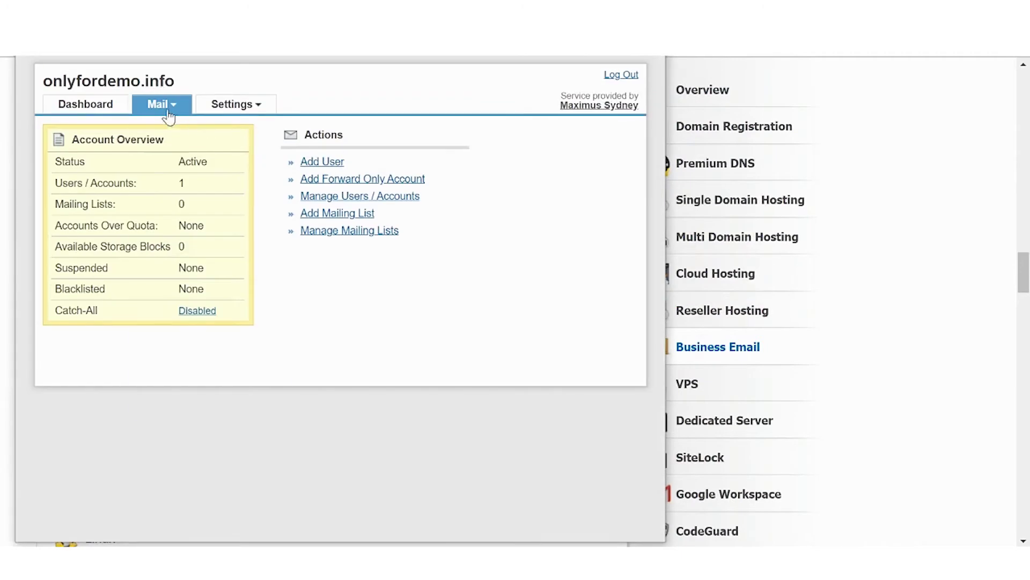
mouse_move(161, 104)
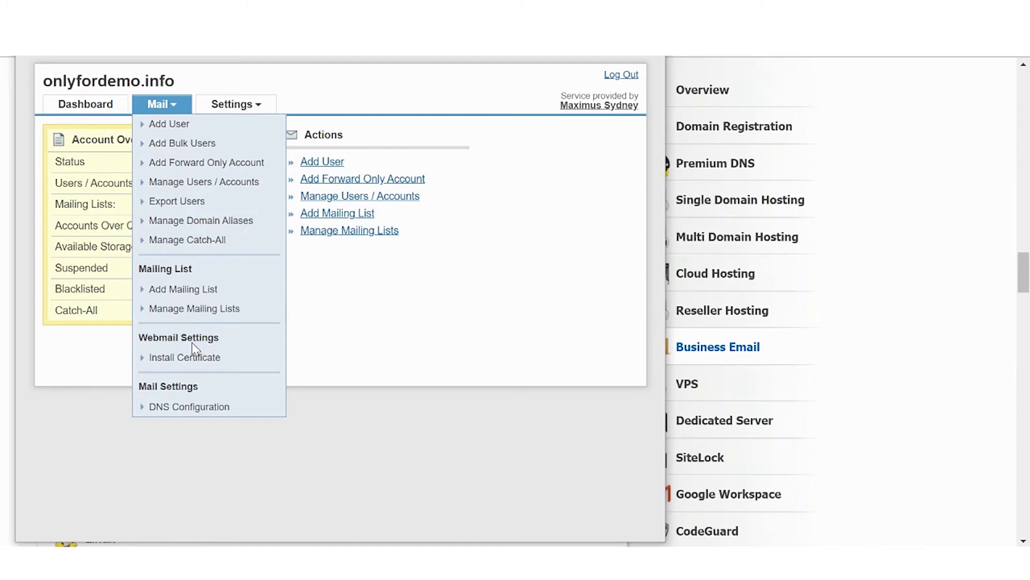
Paste the domain certificate into the webmail certificate installation page's Certificate field.
left_click(193, 357)
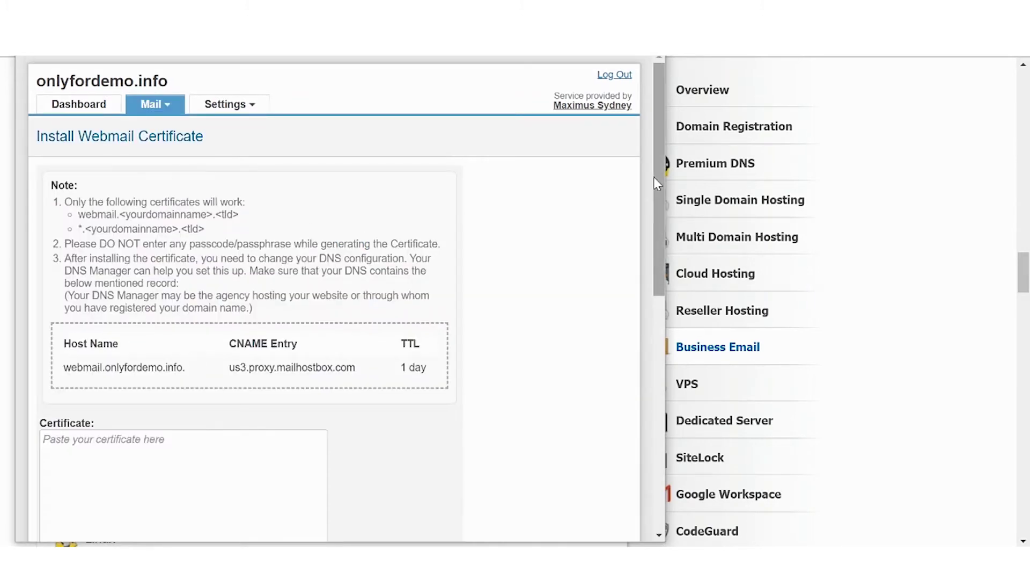
left_click_drag(656, 176, 668, 315)
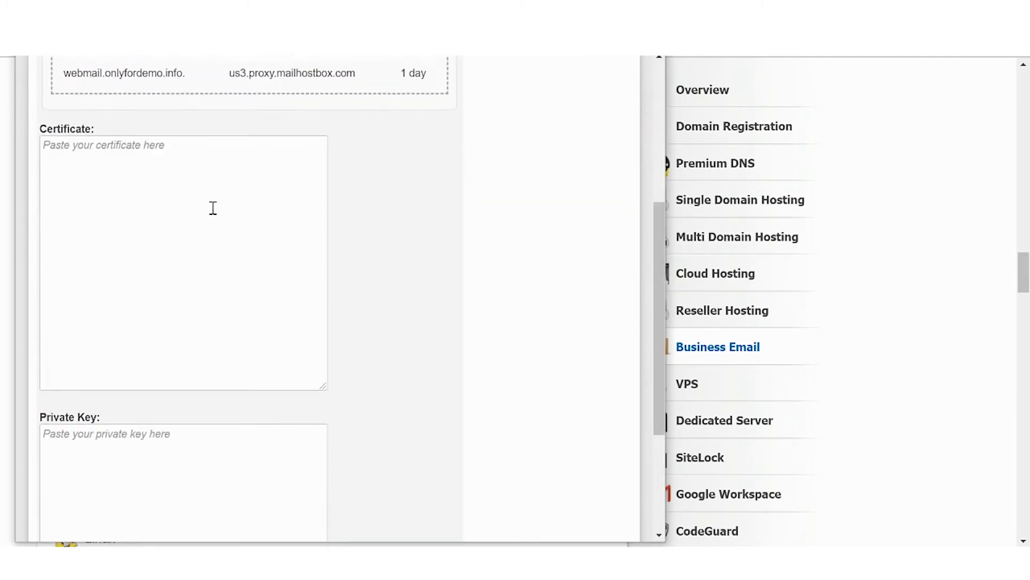
left_click(205, 199)
key("ctrl+v")
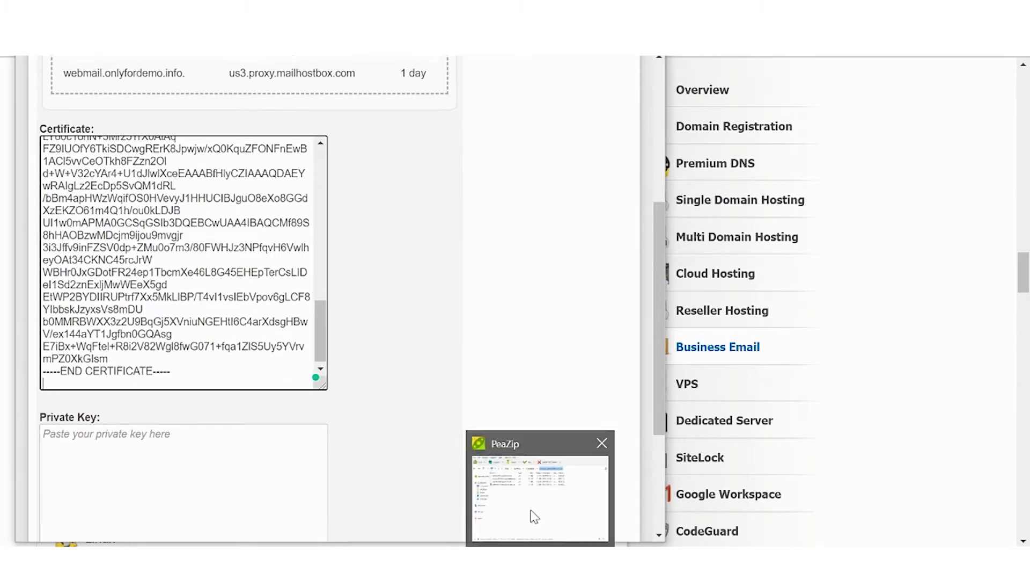
Append the AAACertificateServices.crt root certificate text to the Certificate field.
left_click(531, 515)
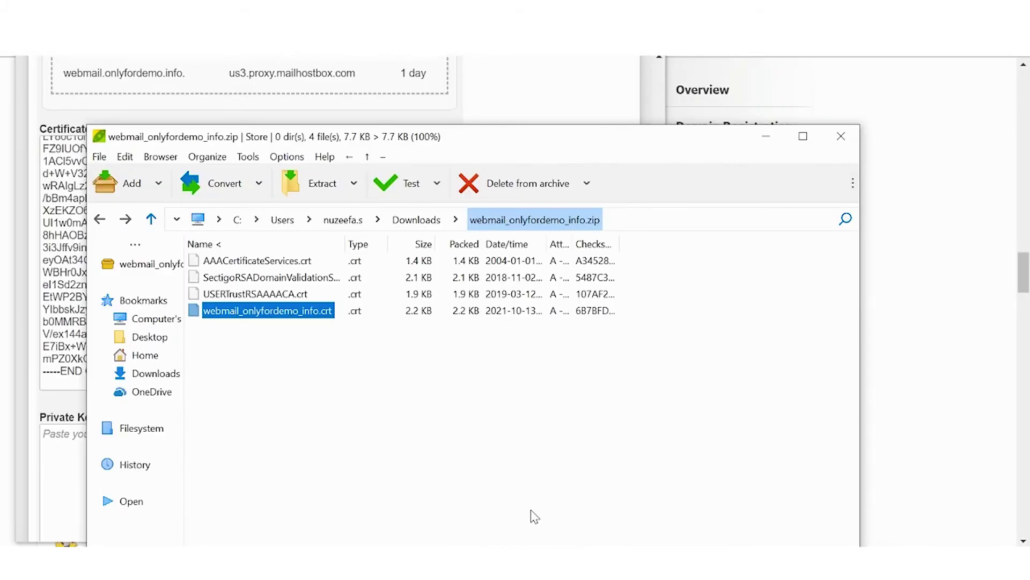
left_click(288, 262)
right_click(288, 266)
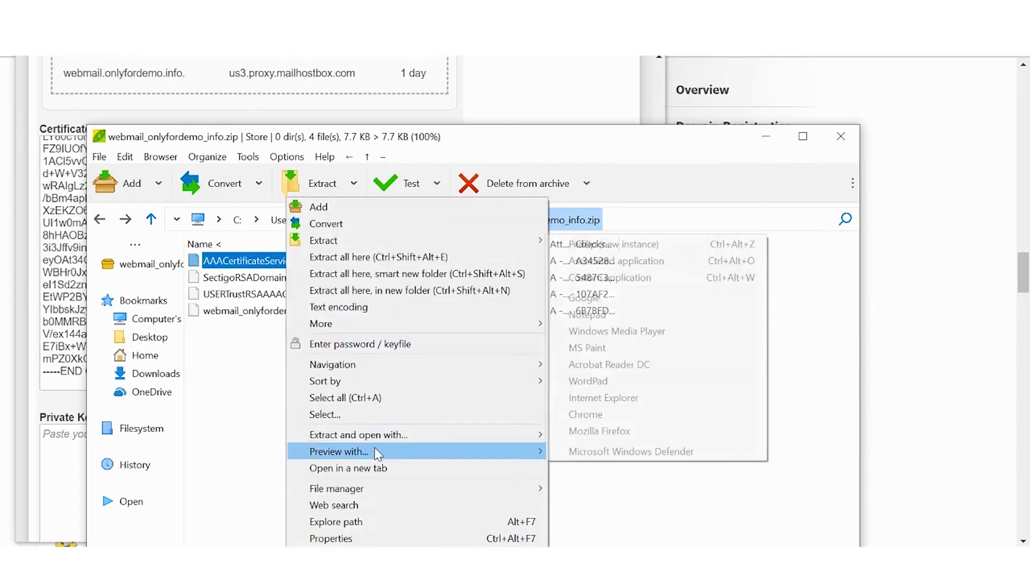
left_click(626, 315)
key("ctrl+a")
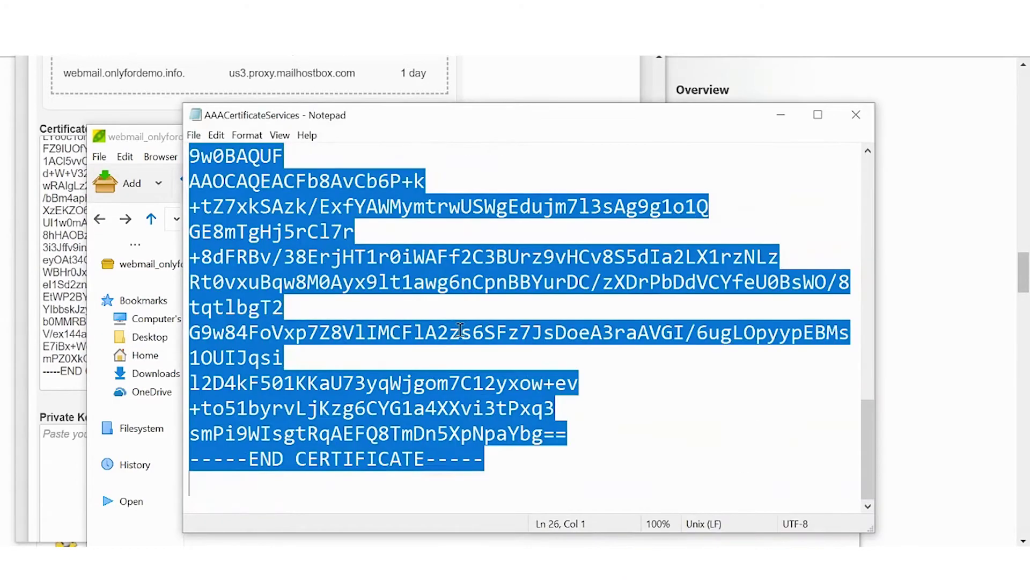
key("ctrl+c")
left_click(60, 382)
key("ctrl+v")
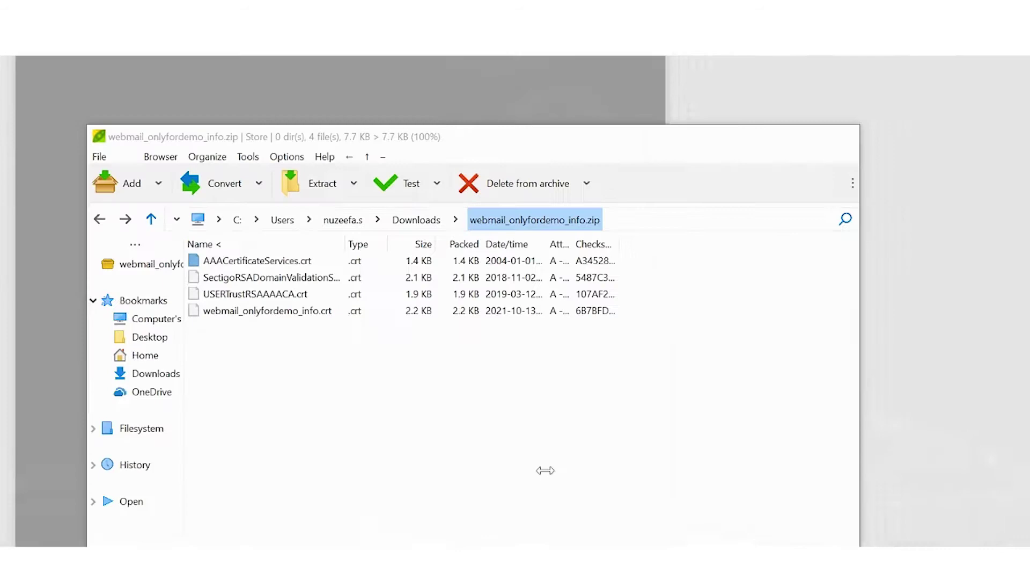
Append the Sectigo intermediate certificate text to the Certificate field.
left_click(254, 277)
right_click(305, 279)
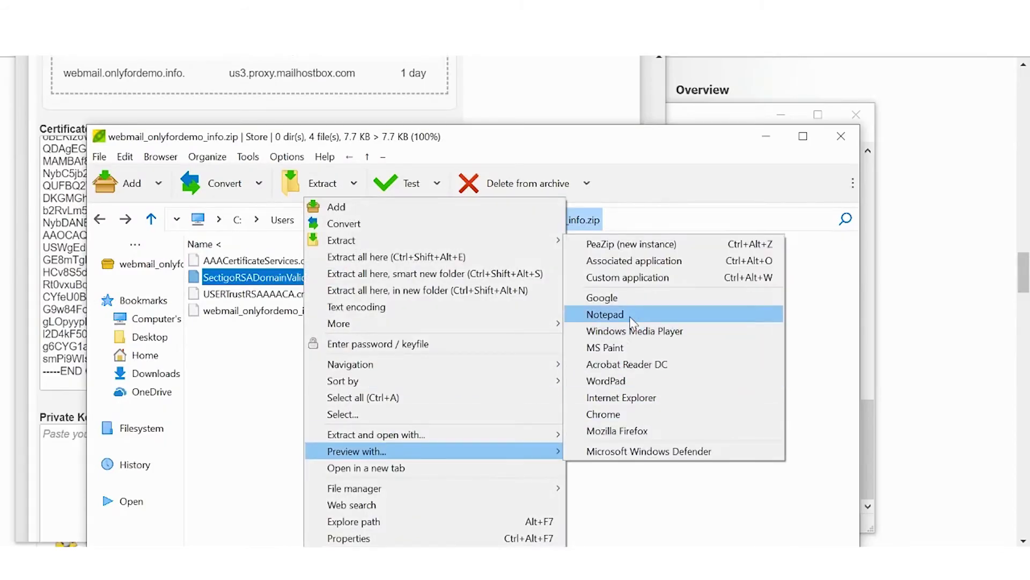
left_click(626, 315)
key("ctrl+a")
key("ctrl+c")
left_click(68, 389)
key("ctrl+v")
Append USERTrustRSAAAACA.crt, trim the trailing blank line, and begin selecting the private key.
key("alt+Tab")
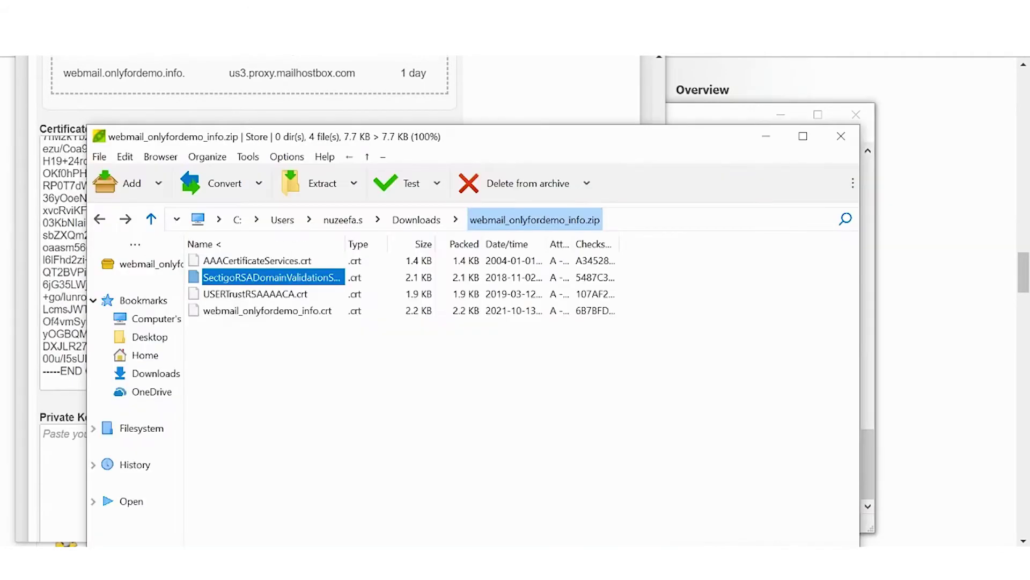
left_click(241, 293)
right_click(290, 295)
mouse_move(342, 451)
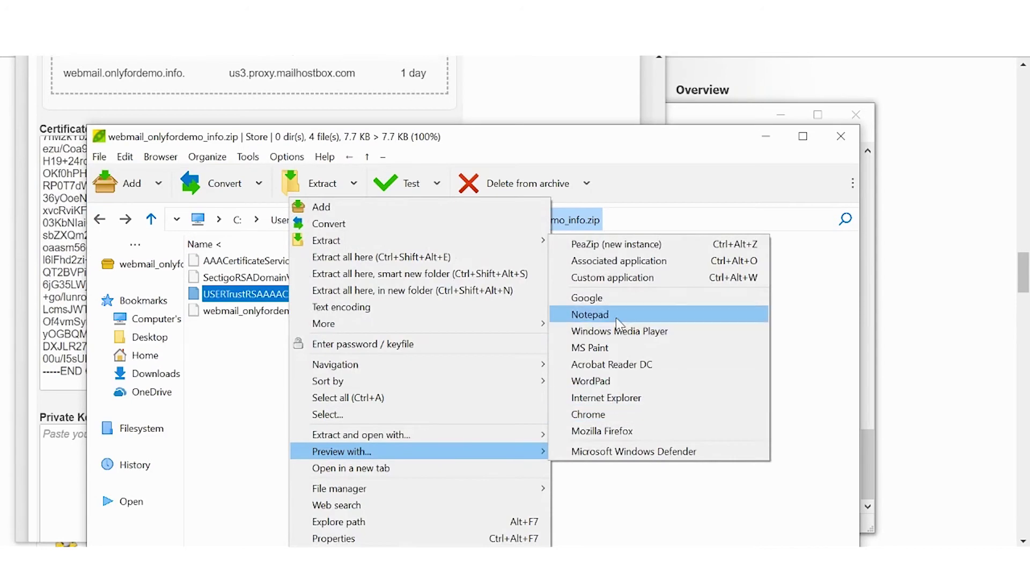
left_click(616, 317)
key("ctrl+a")
key("ctrl+c")
key("alt+Tab")
left_click(761, 134)
left_click(74, 384)
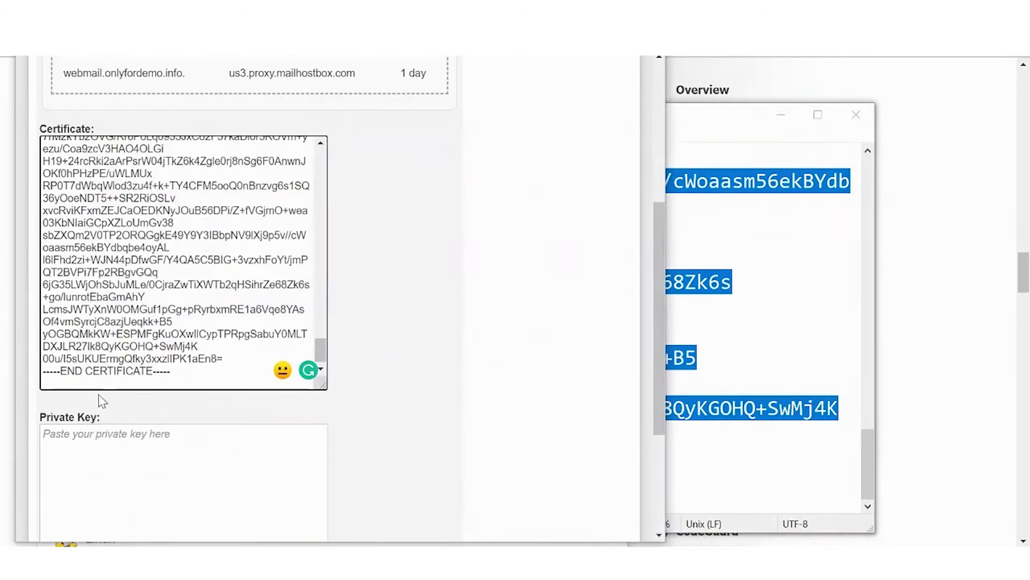
key("ctrl+v")
key("BackSpace")
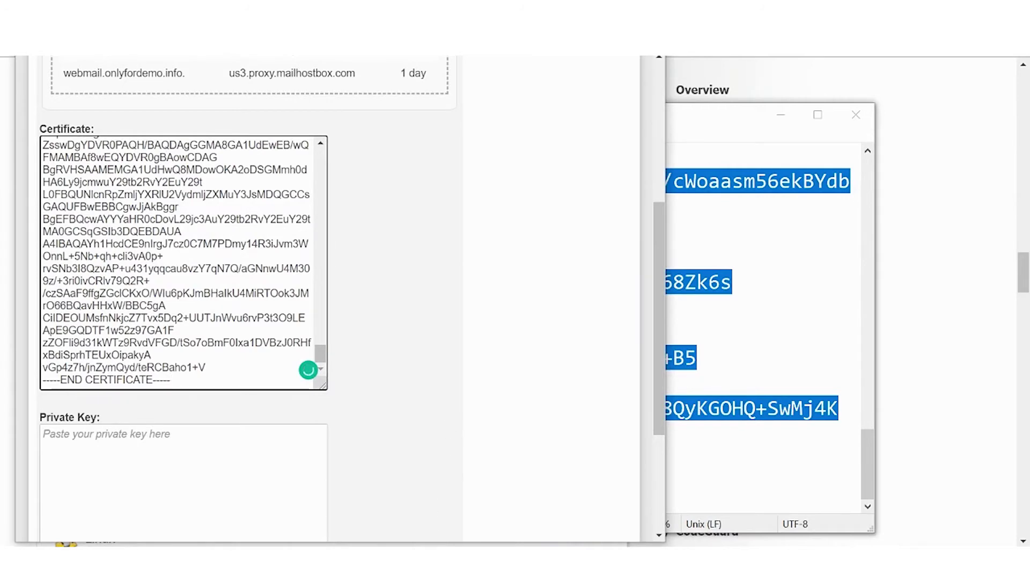
key("alt+Tab")
left_click_drag(190, 342, 747, 524)
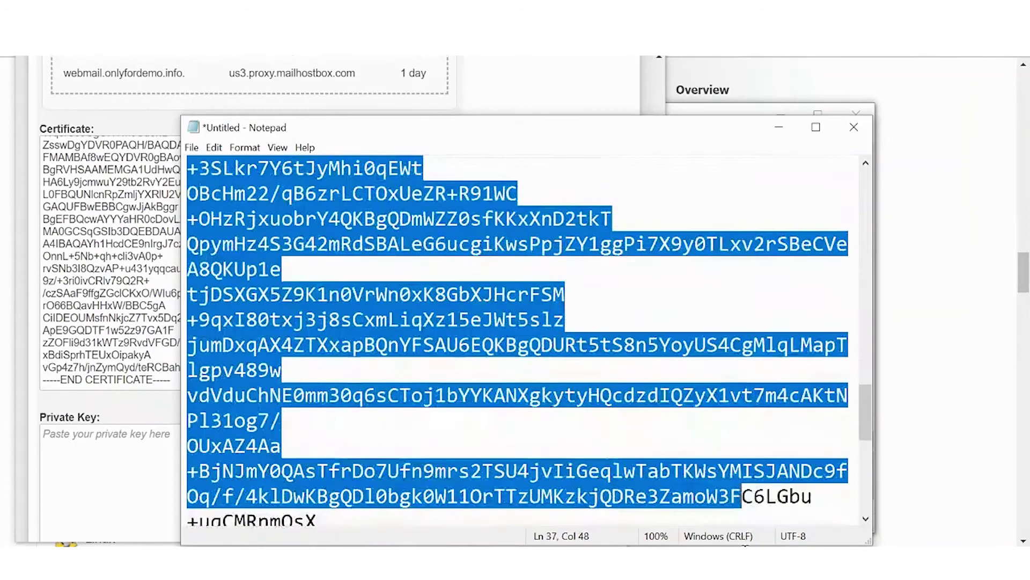
Copy the full private key from Notepad into the Private Key field.
left_click_drag(748, 524, 572, 444)
key("ctrl+c")
key("alt+Tab")
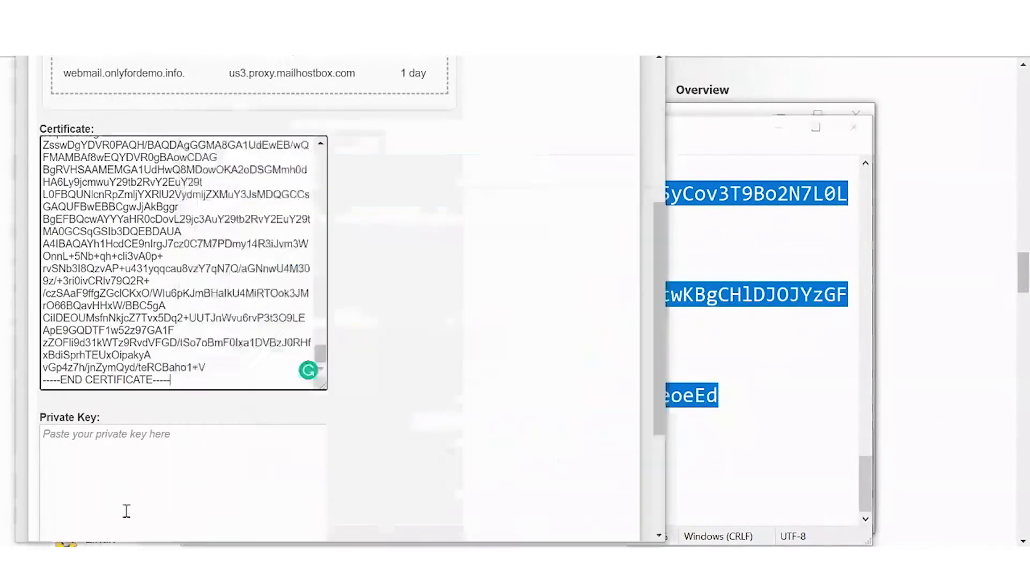
left_click(126, 511)
key("ctrl+v")
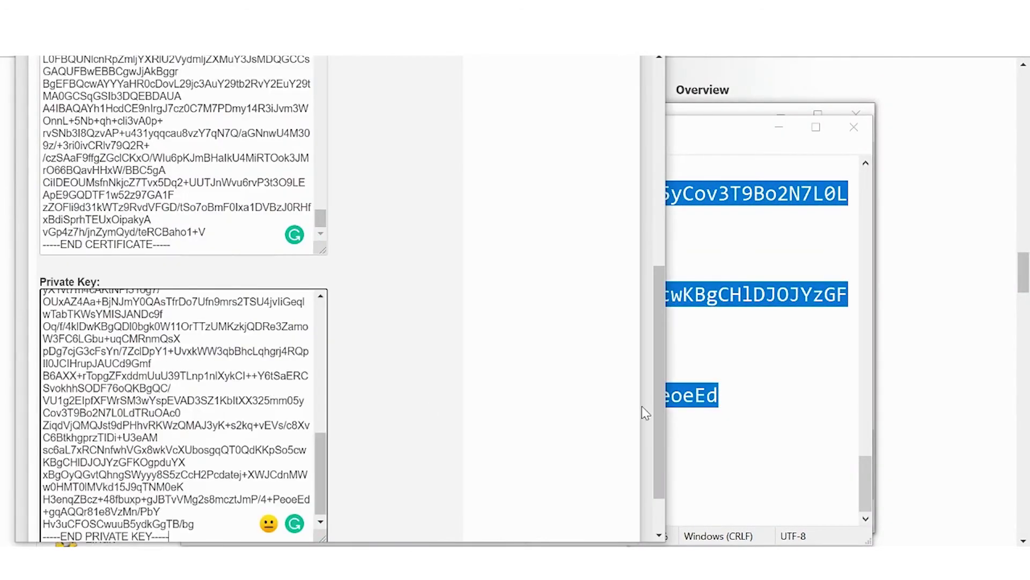
scroll(658, 420, "down", 2)
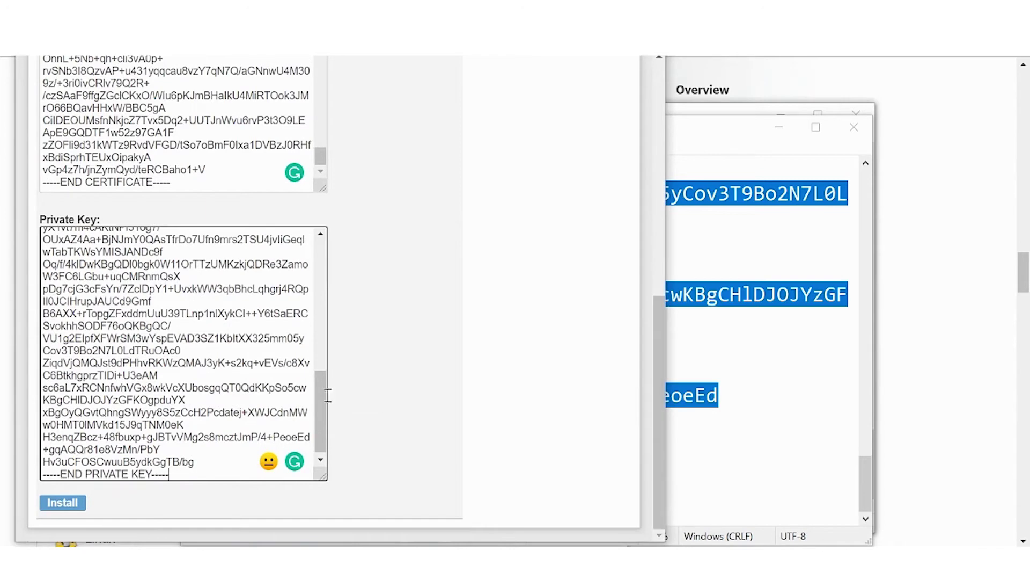
left_click_drag(319, 395, 320, 235)
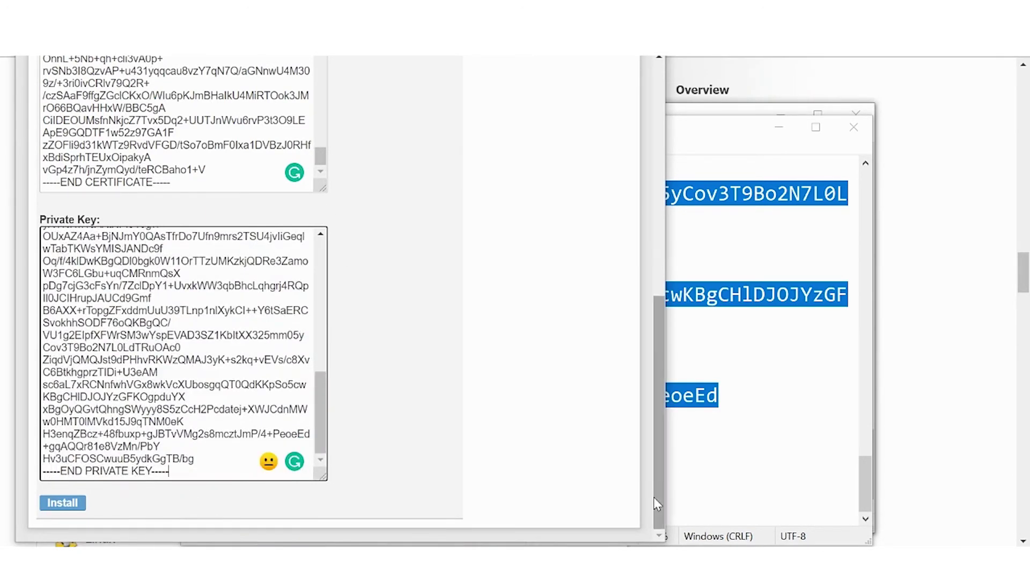
left_click_drag(659, 506, 561, 265)
Copy the CNAME value us3.proxy.mailhostbox.com, install the webmail certificate, and close the notes.
triple_click(319, 365)
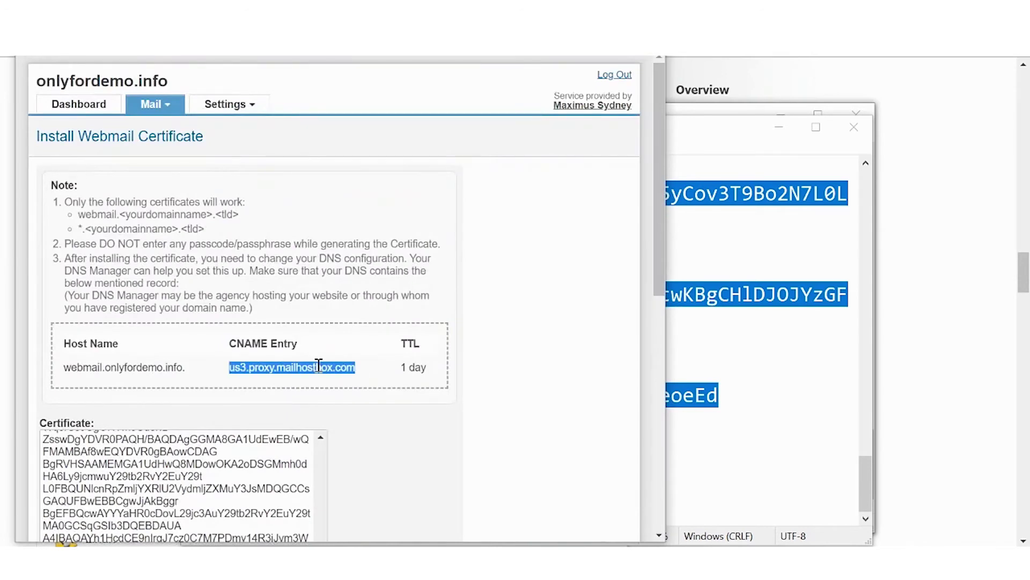
right_click(319, 370)
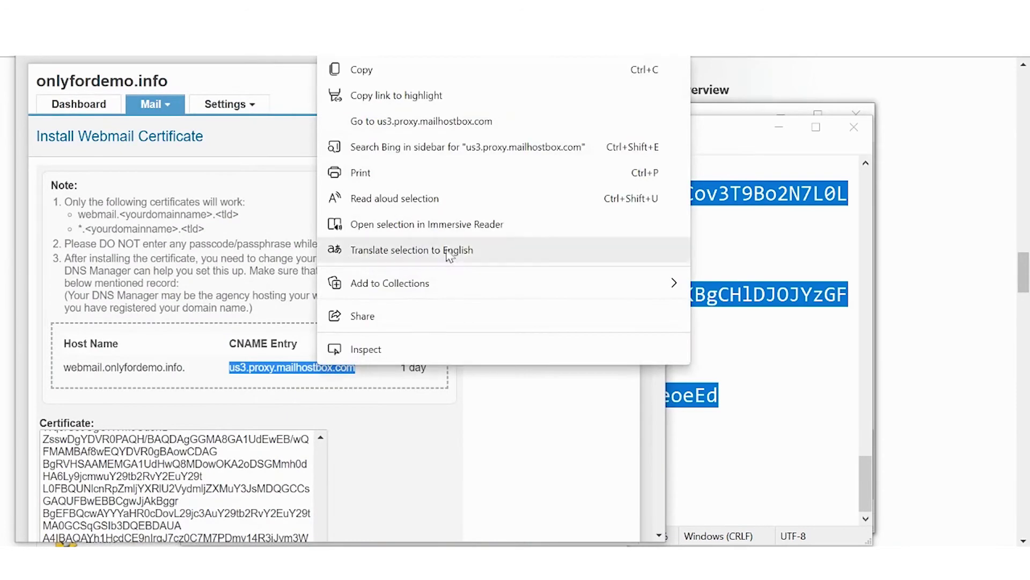
left_click(379, 78)
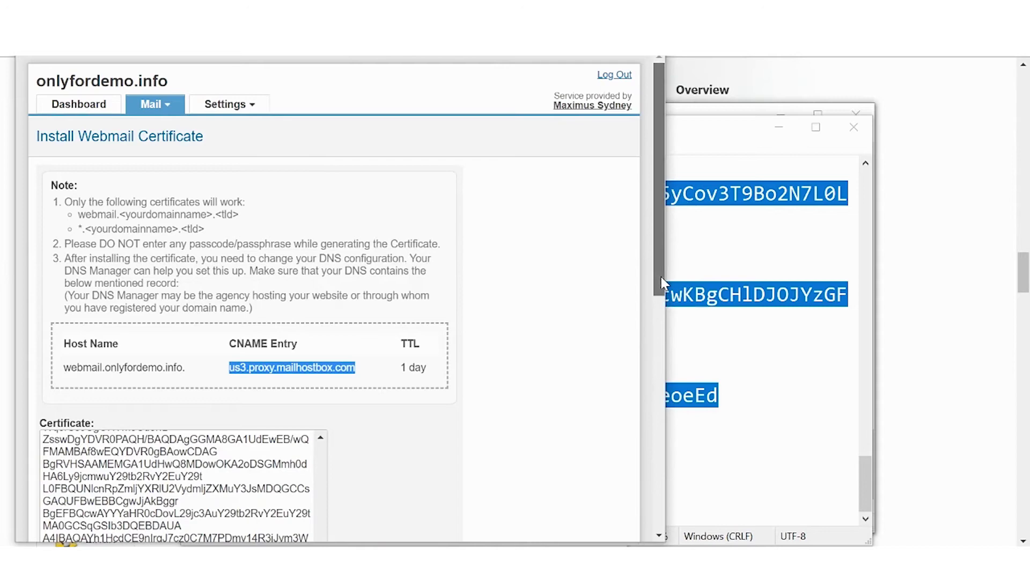
left_click_drag(660, 275, 321, 533)
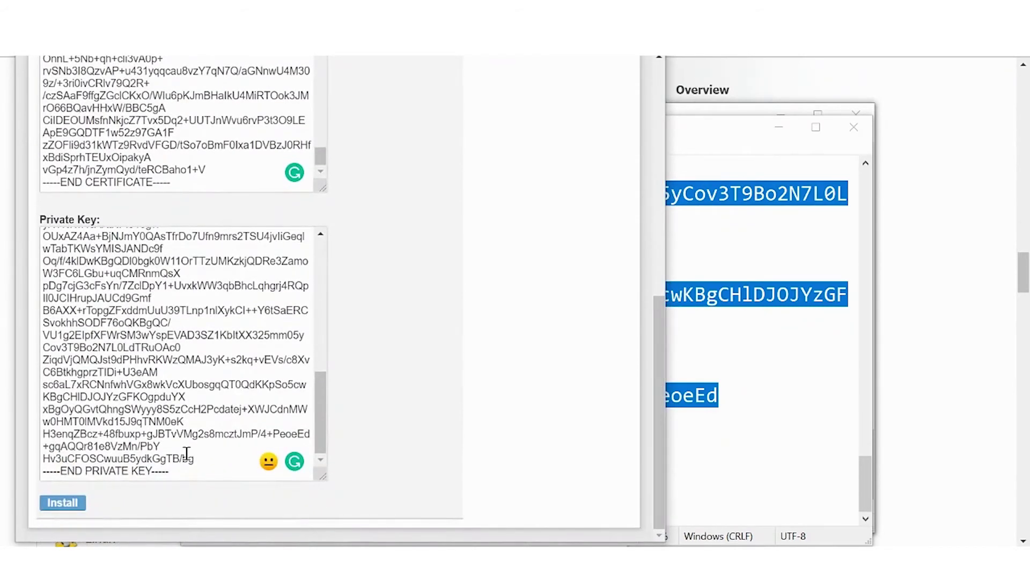
left_click(67, 503)
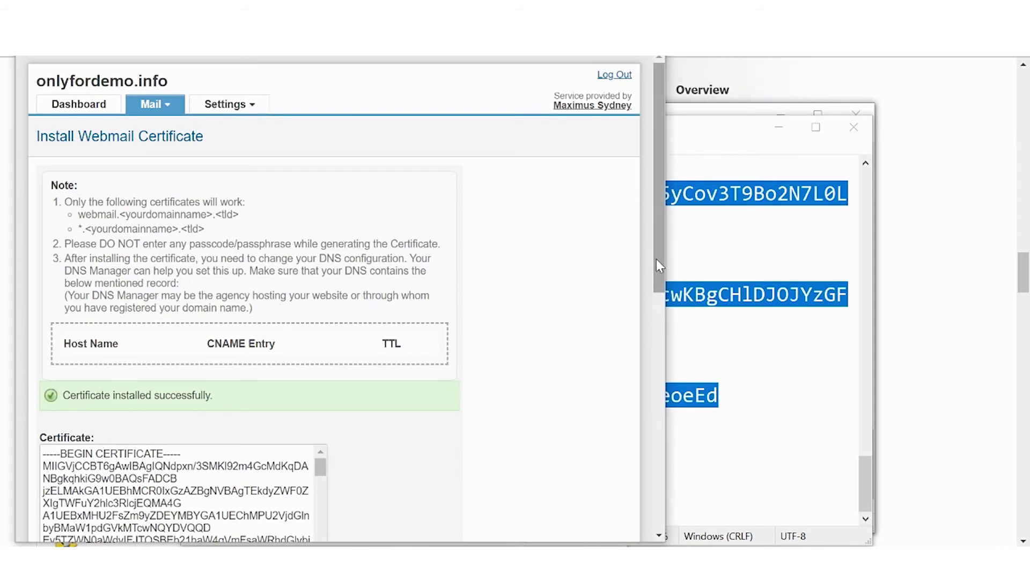
left_click(670, 259)
Close all Notepad windows without saving and open Manage DNS for onlyfordemo.info.
left_click(846, 129)
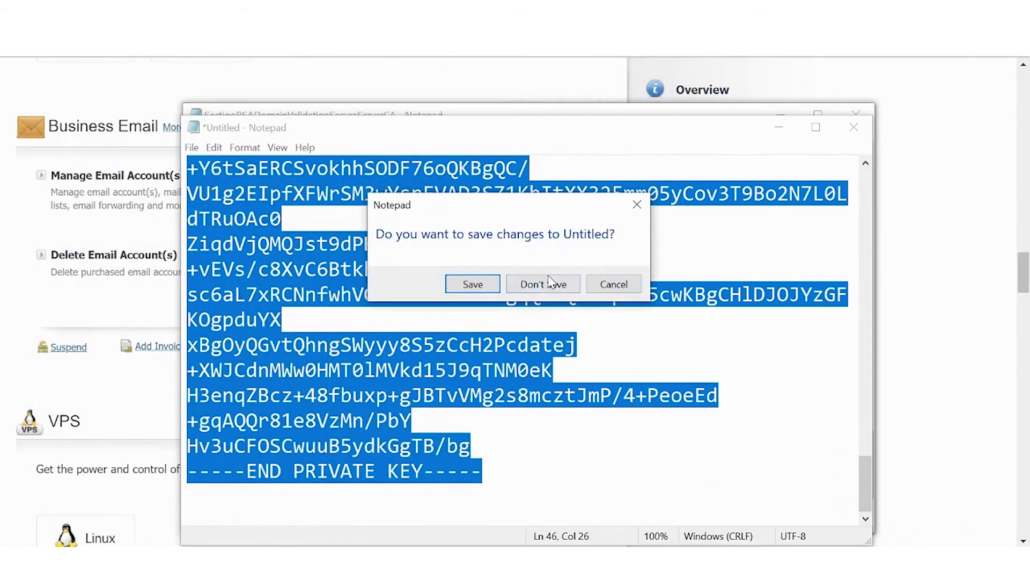
left_click(549, 283)
left_click(855, 111)
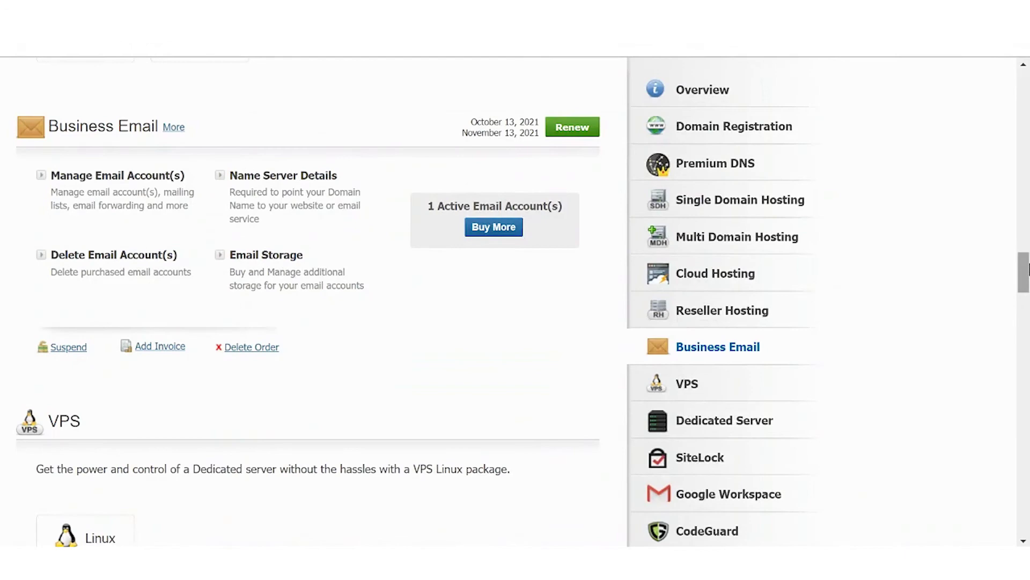
left_click_drag(1027, 271, 1027, 503)
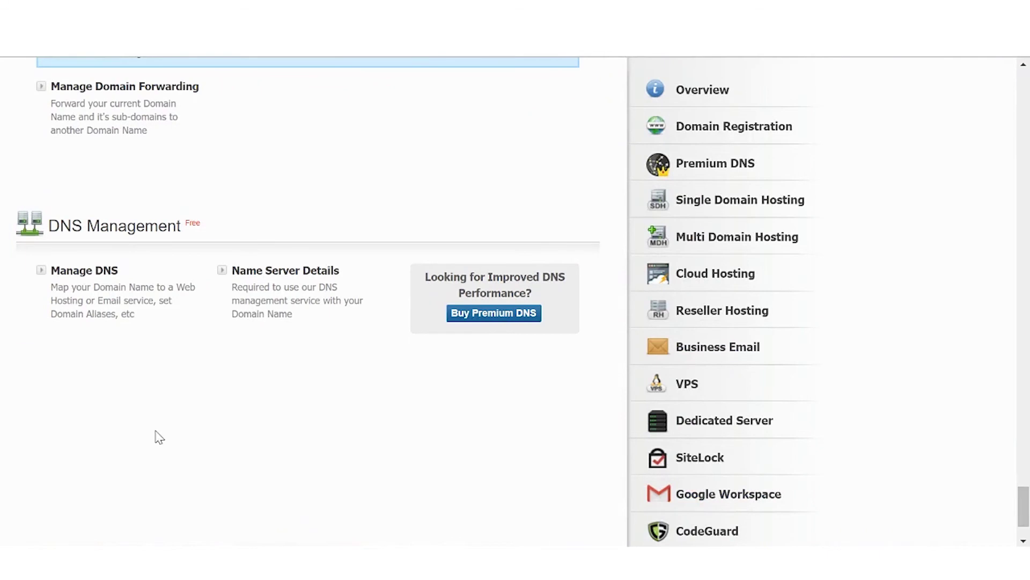
left_click(95, 272)
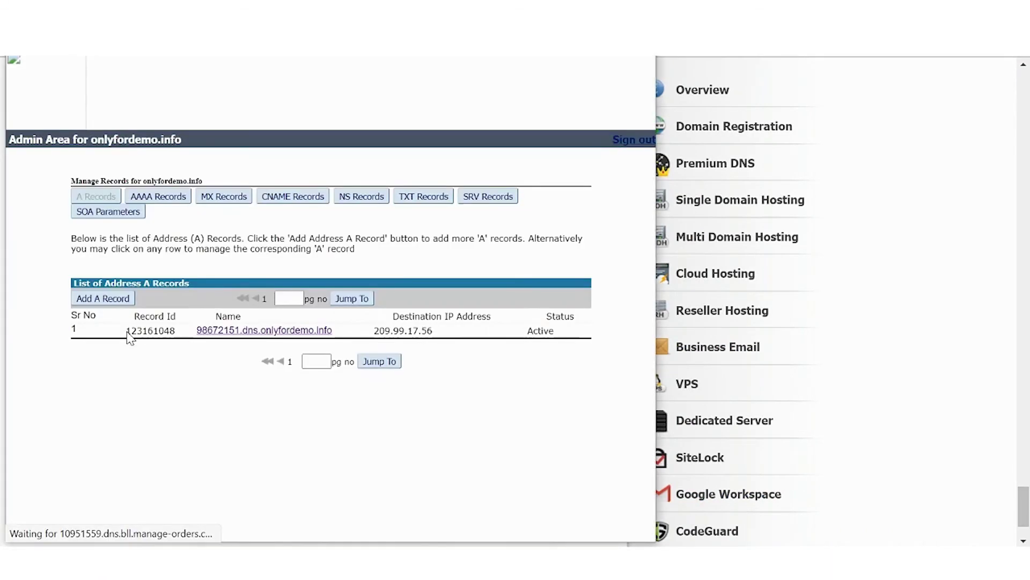
Change the webmail.onlyfordemo.info CNAME value to us3.proxy.mailhostbox.com, save it, and close the records window.
left_click(278, 199)
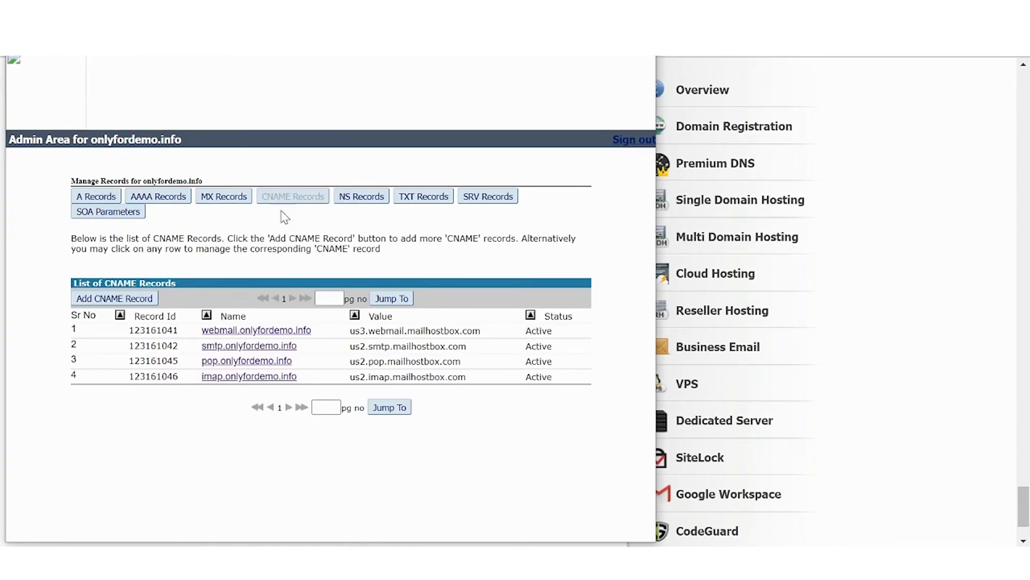
left_click(282, 332)
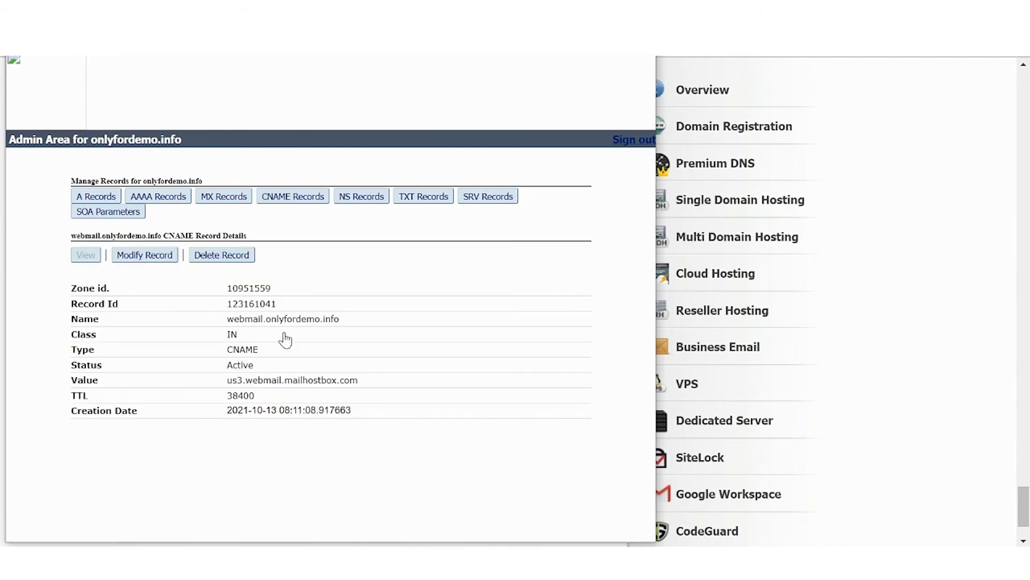
left_click(144, 255)
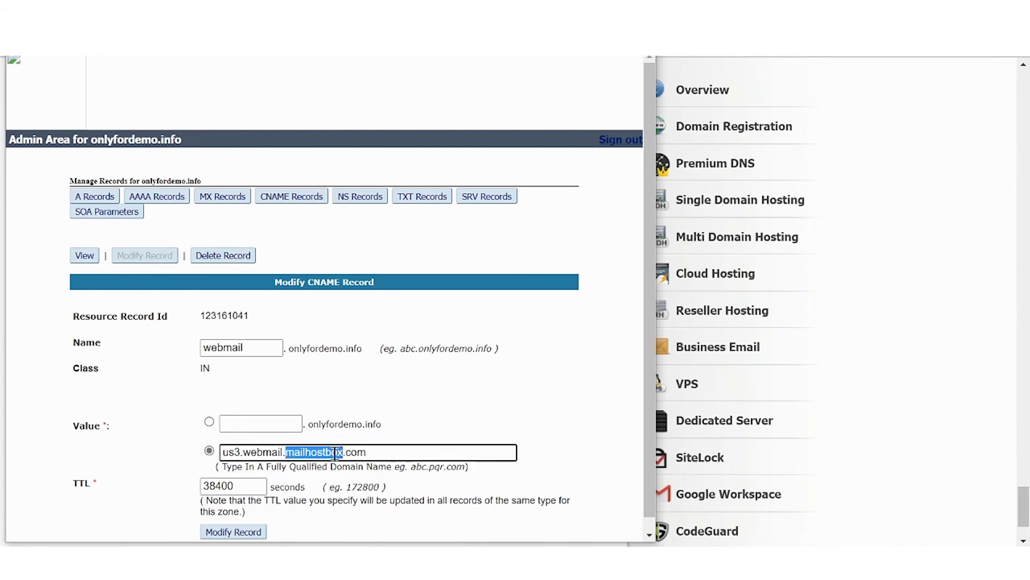
triple_click(336, 453)
key("BackSpace")
key("ctrl+v")
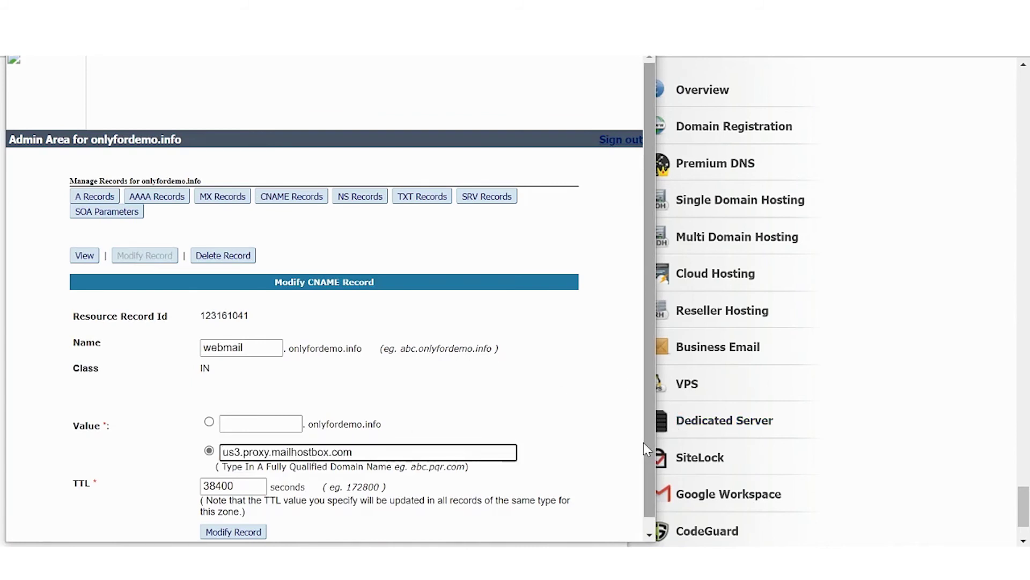
scroll(644, 503, "down", 1)
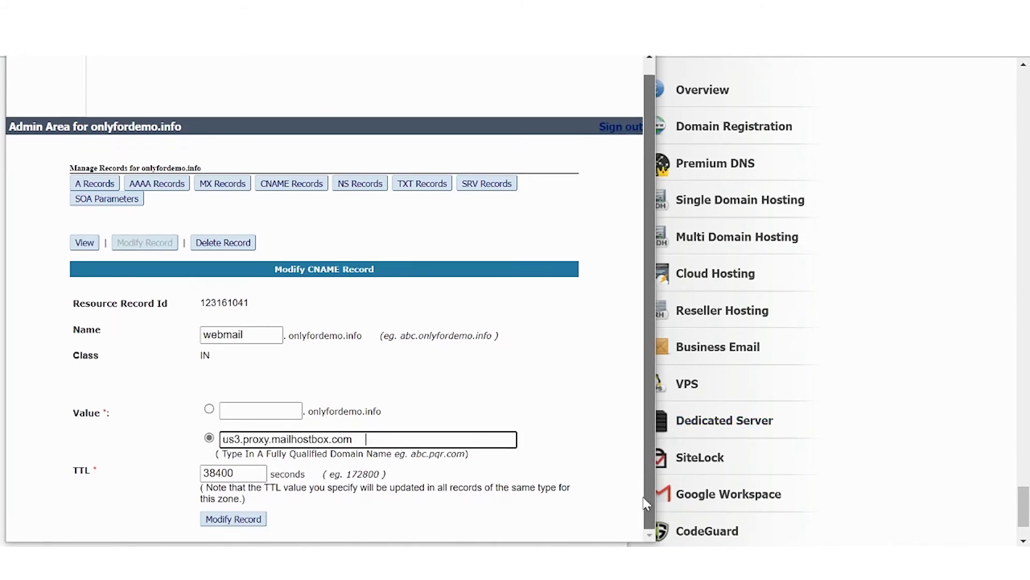
left_click(249, 519)
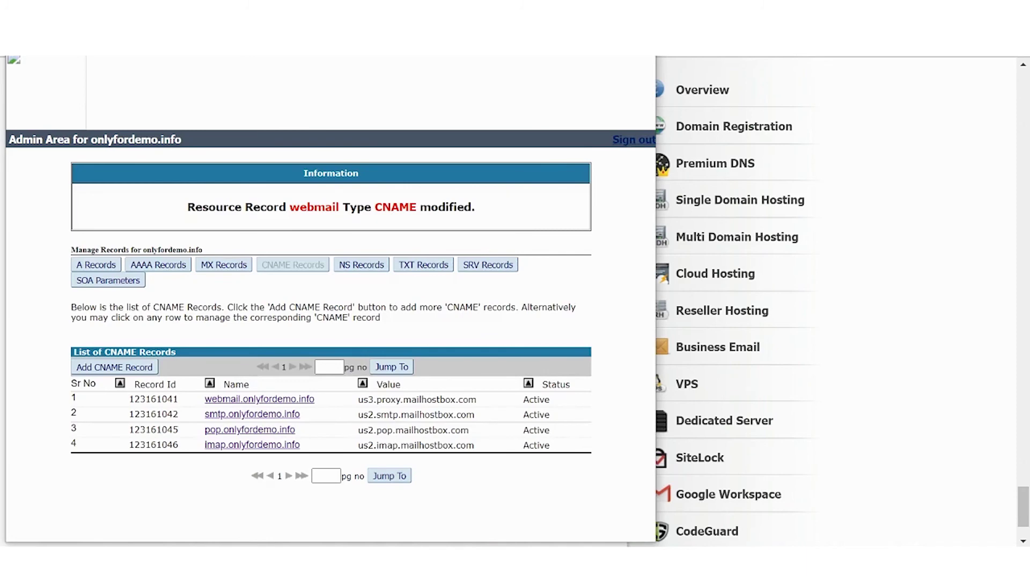
left_click(636, 139)
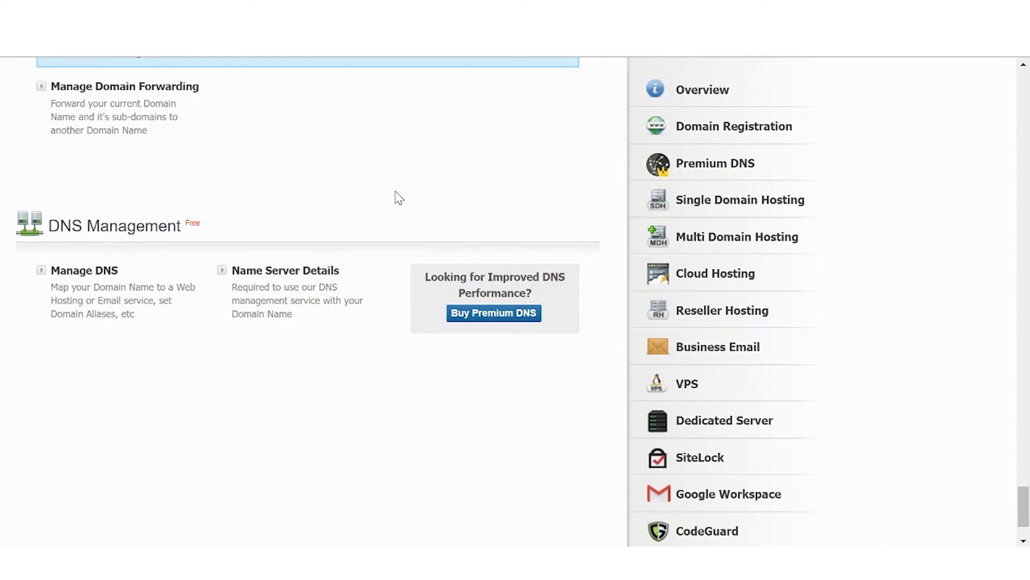
Load webmail.onlyfordemo.info in a new tab and view its connection security details.
key("ctrl+t")
type("webmail.onlyfordemo.info")
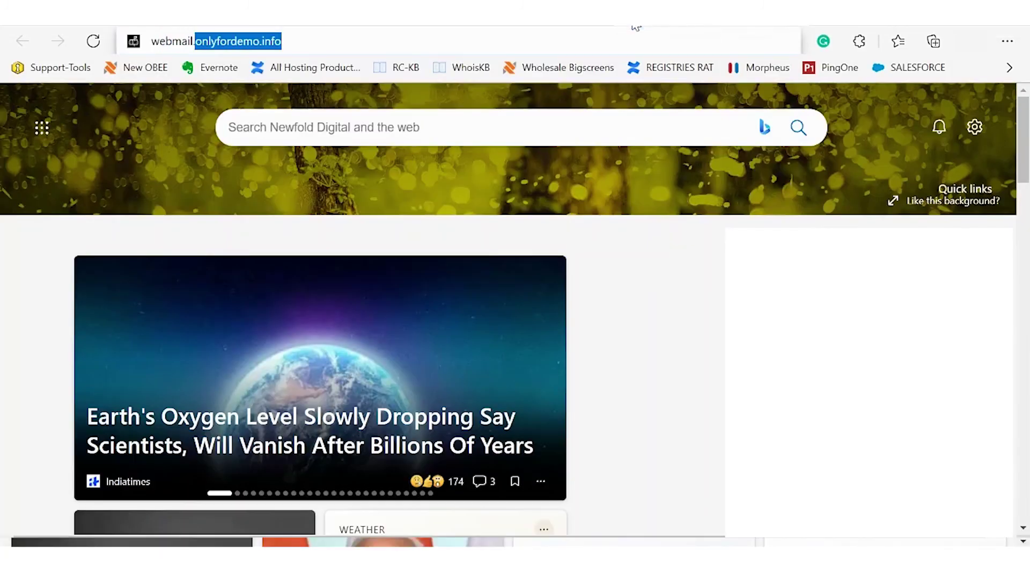
key("Return")
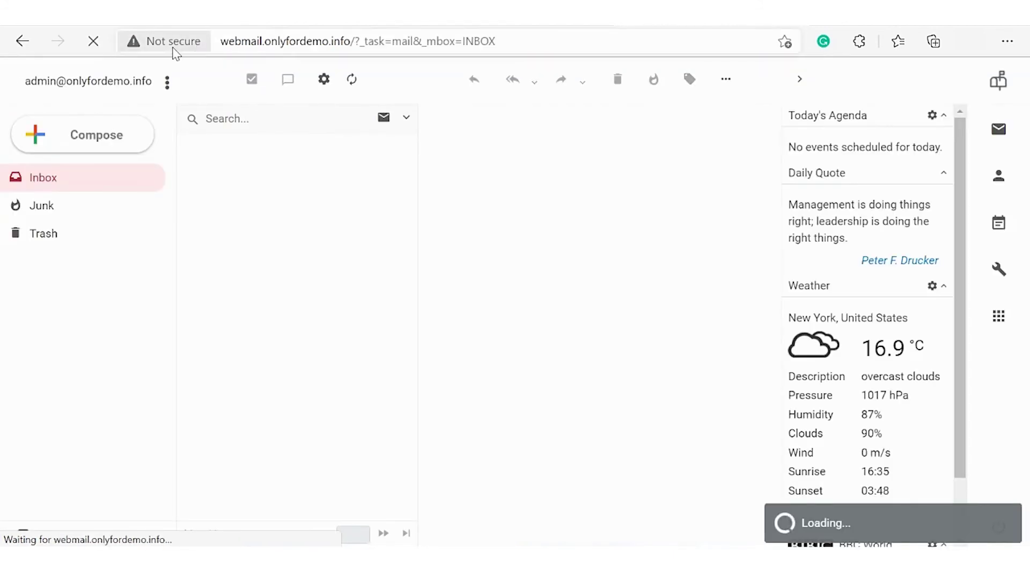
left_click(172, 45)
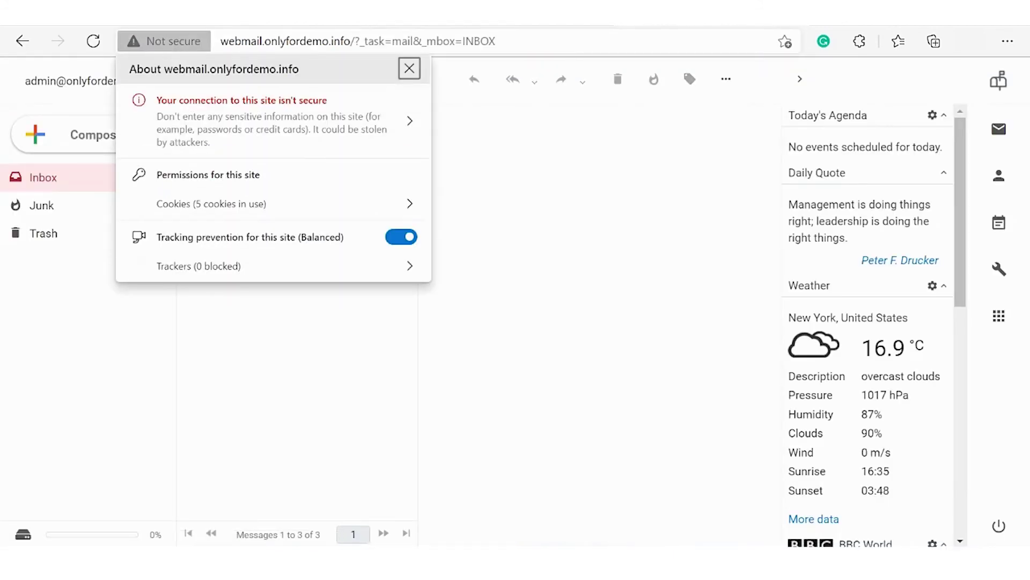